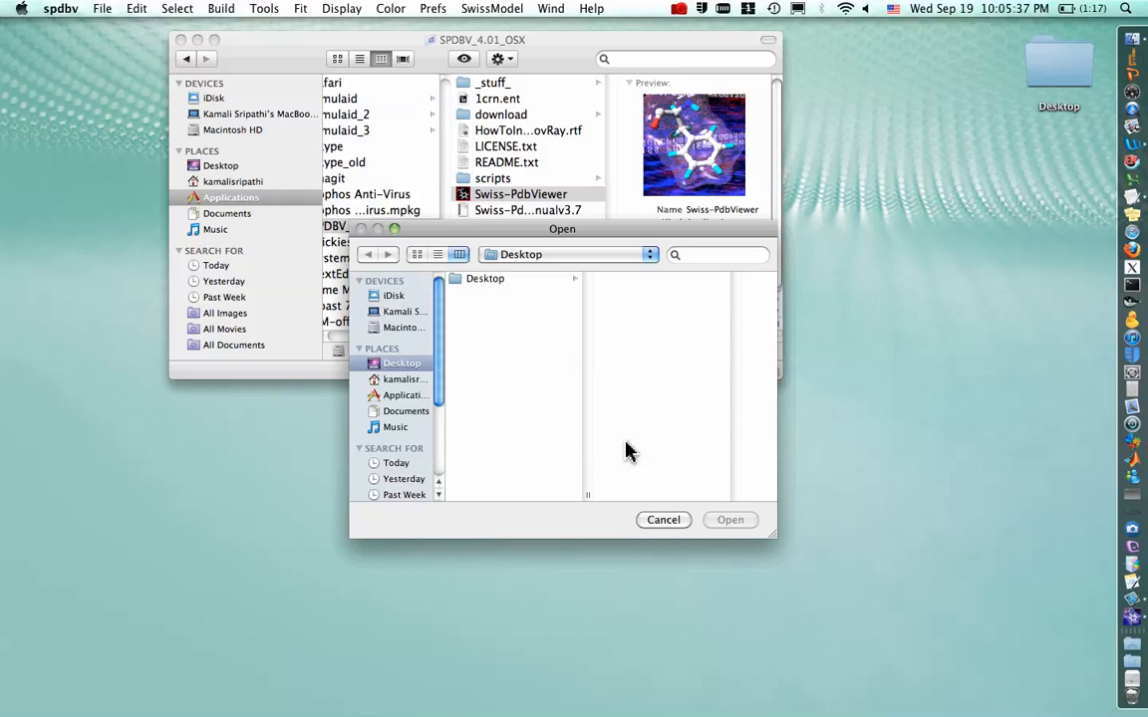
Import the PDB entry 3cwm from the server
left_click(662, 520)
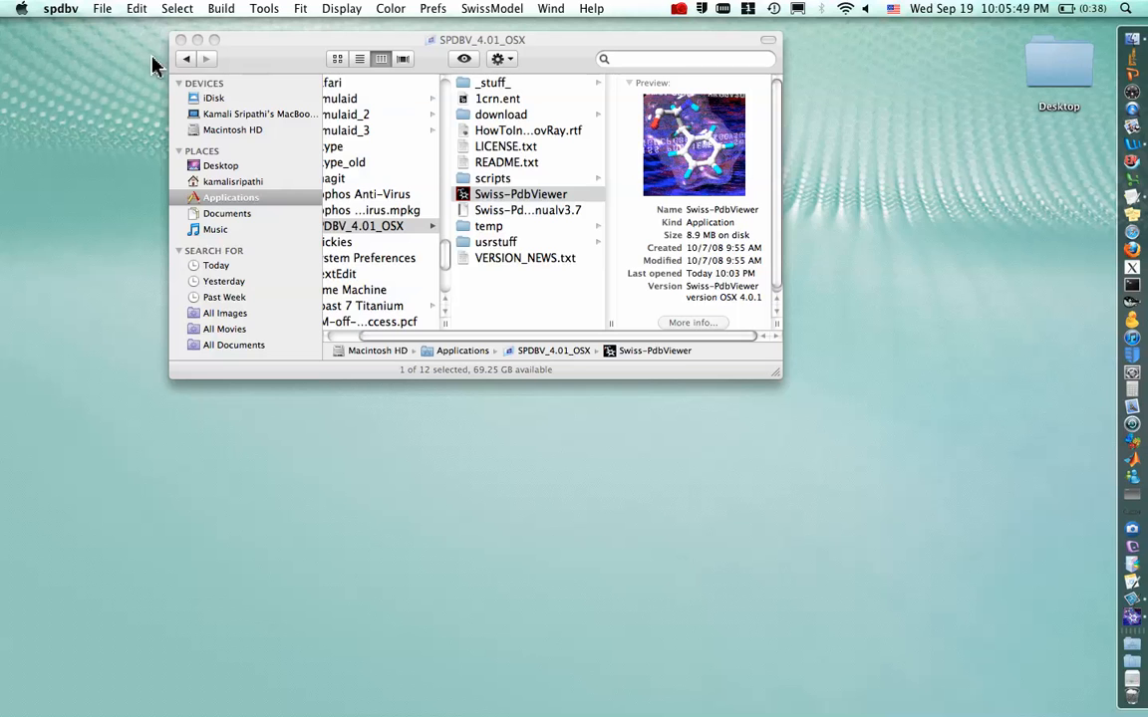
left_click(102, 10)
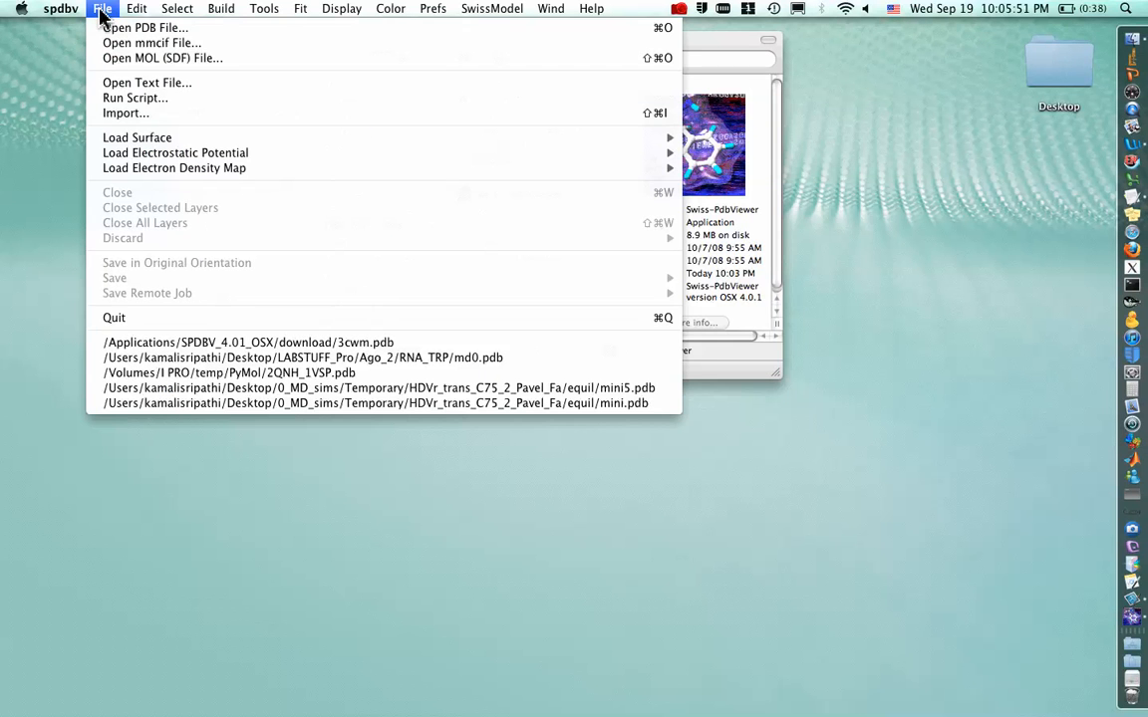
left_click(119, 113)
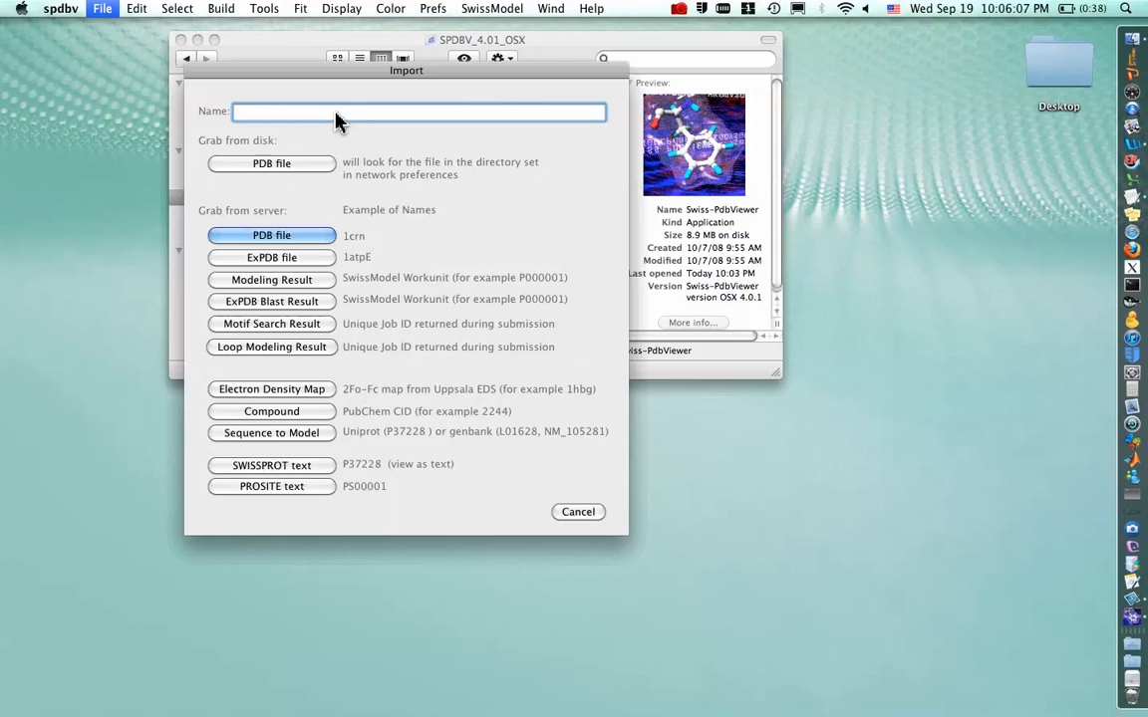
type("3cwm")
left_click(271, 236)
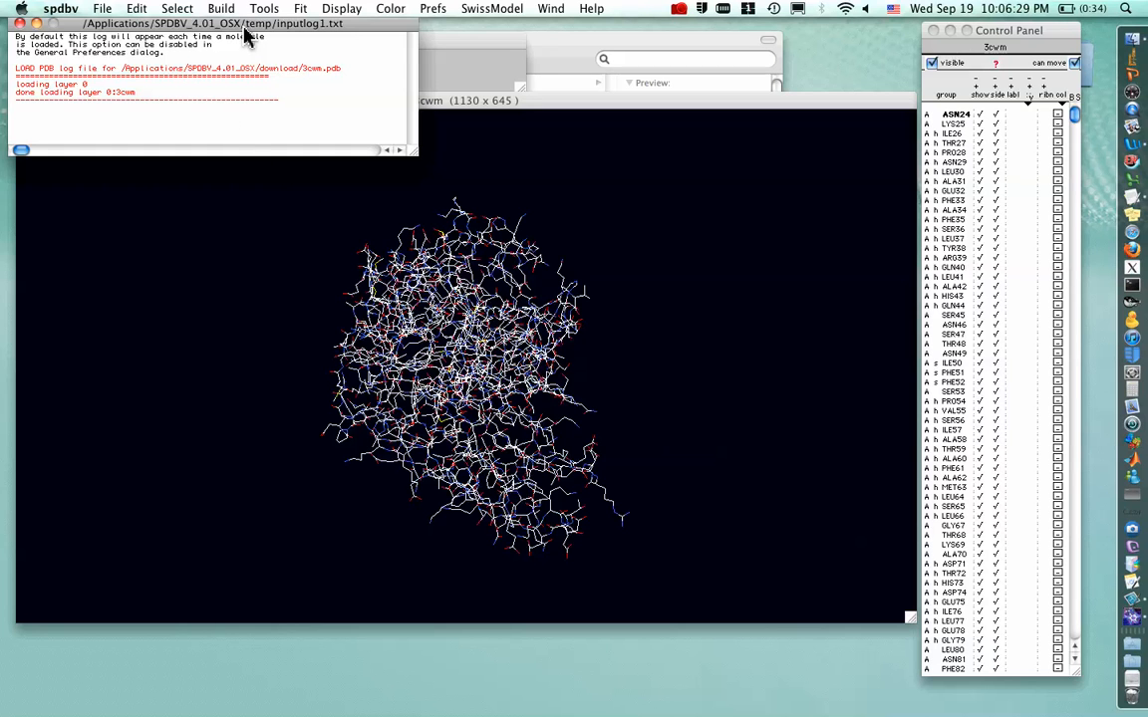
Close the load log window and rotate the 3cwm molecule in the graphics window
left_click_drag(244, 31, 266, 49)
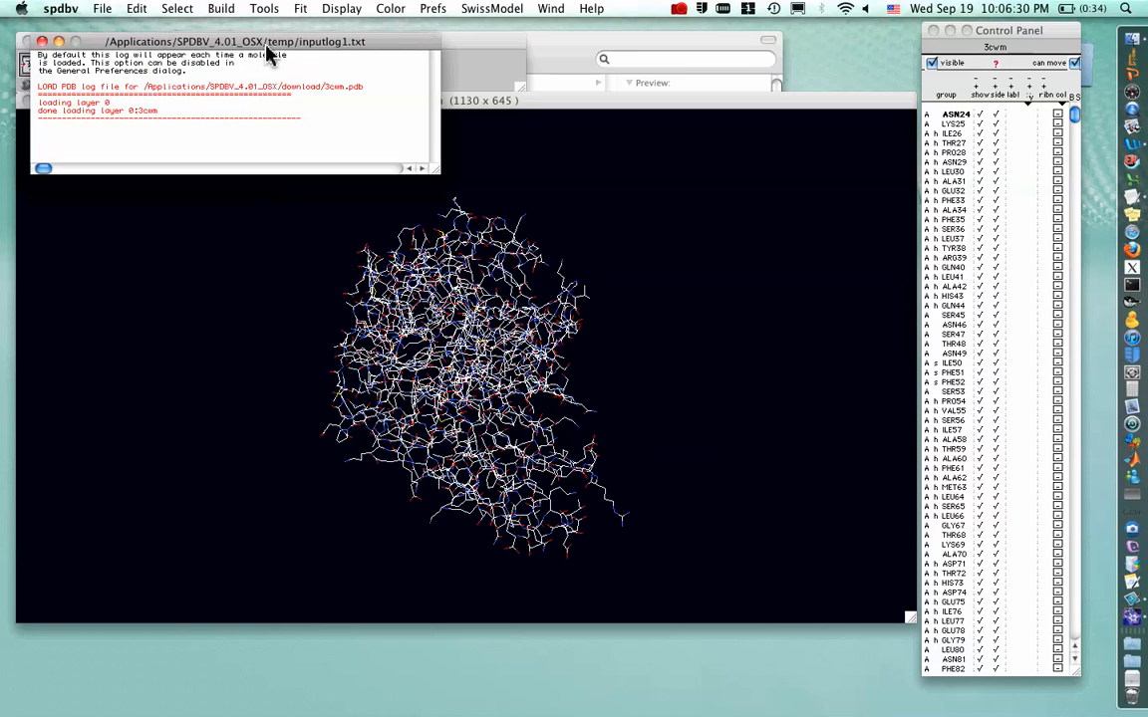
left_click(42, 43)
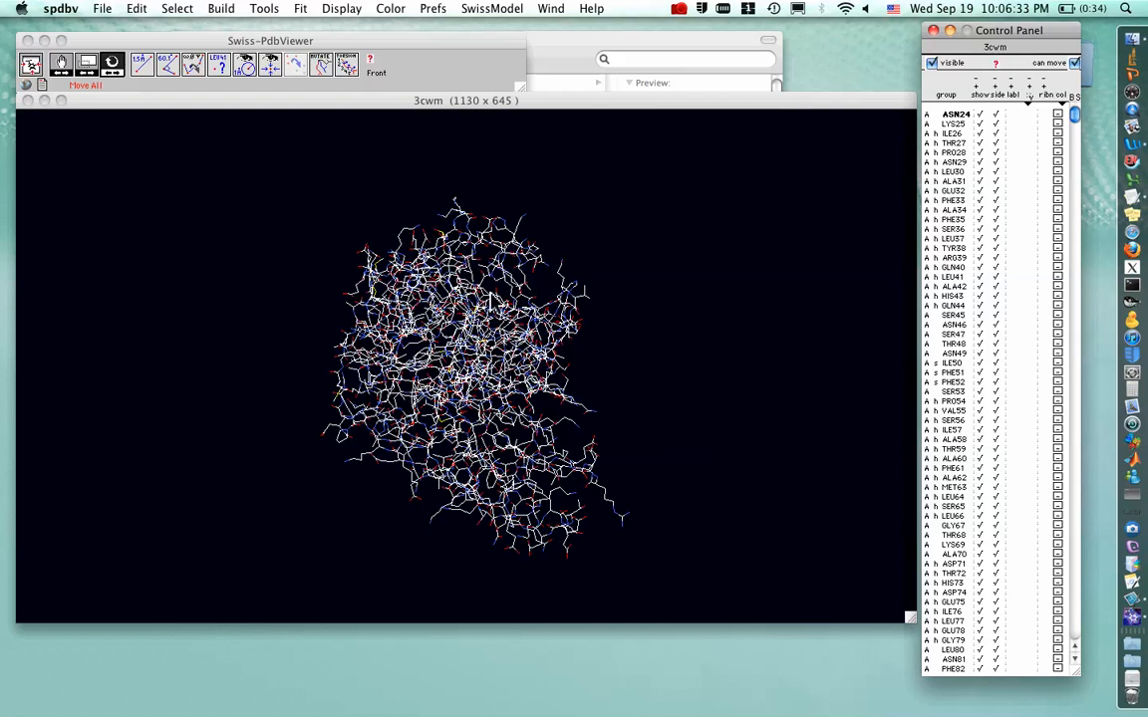
left_click(625, 289)
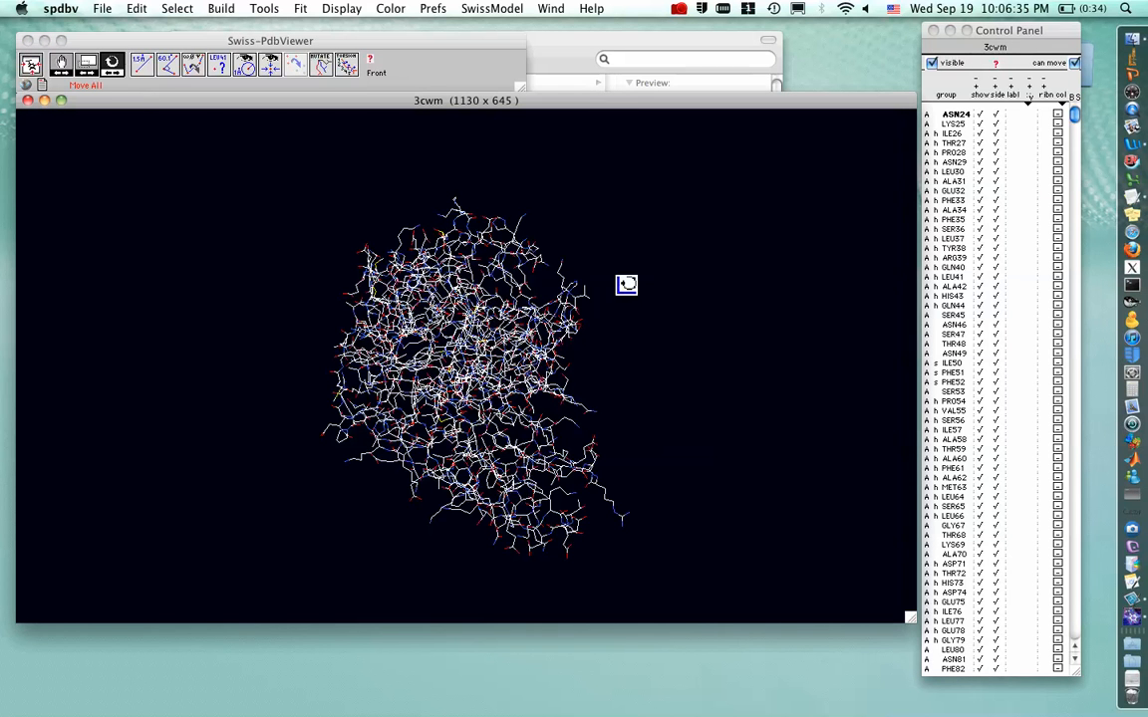
left_click_drag(561, 342, 453, 362)
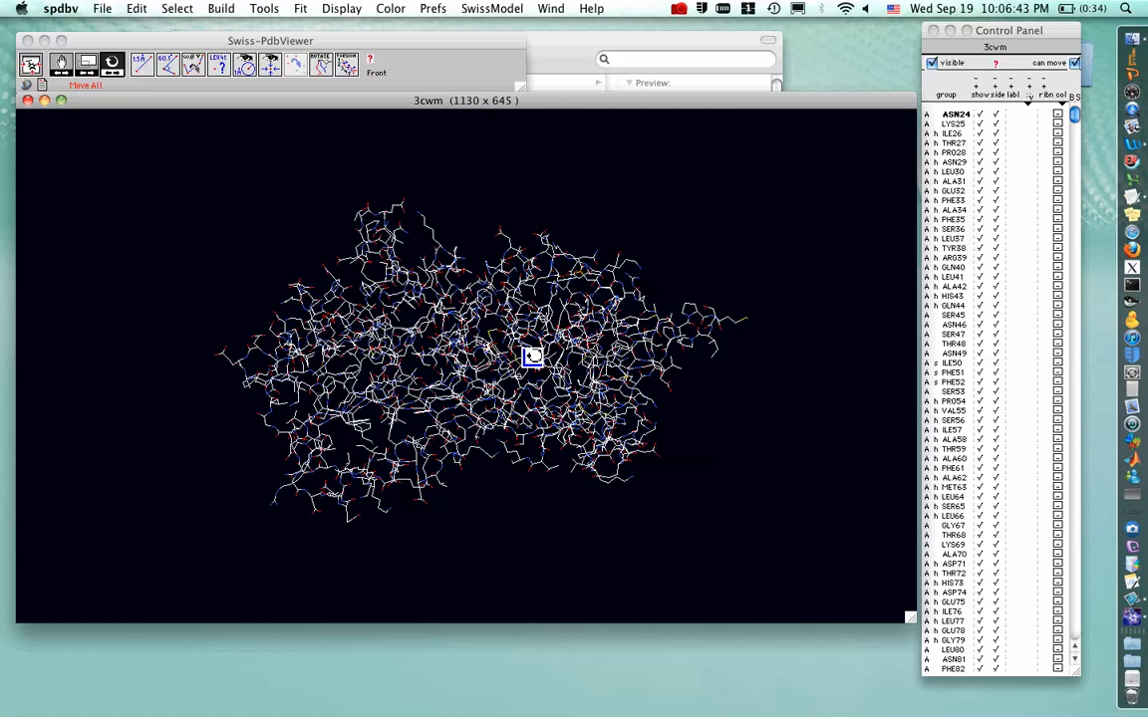
left_click_drag(530, 358, 531, 395)
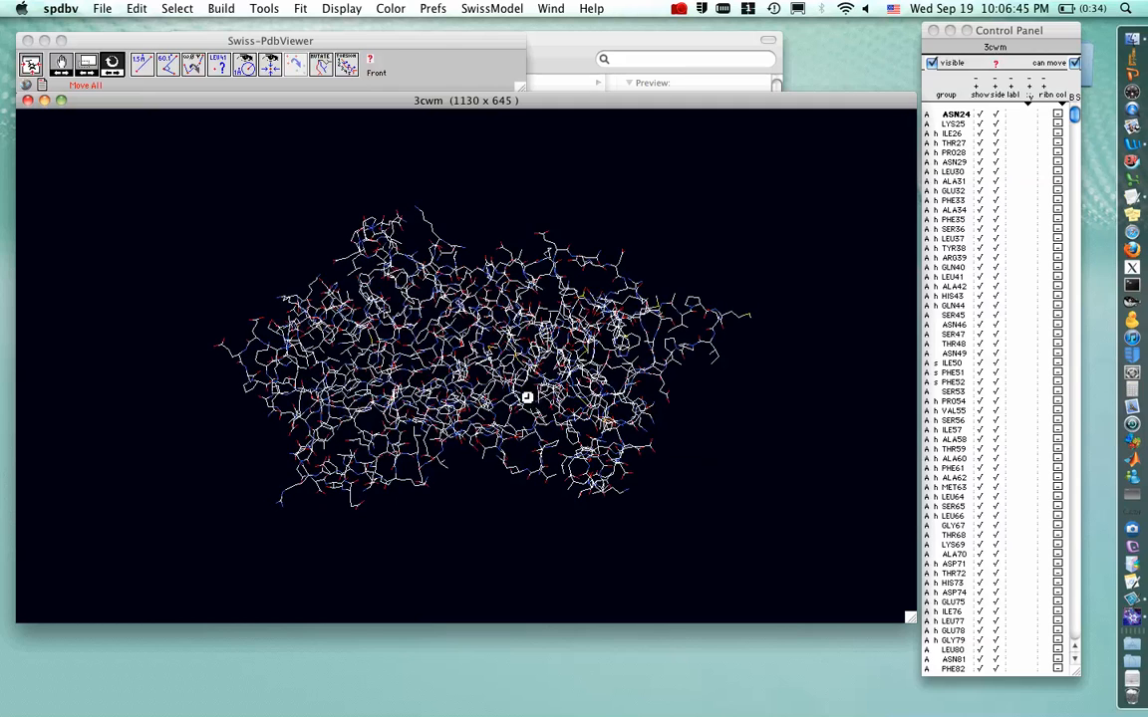
left_click_drag(632, 326, 614, 348)
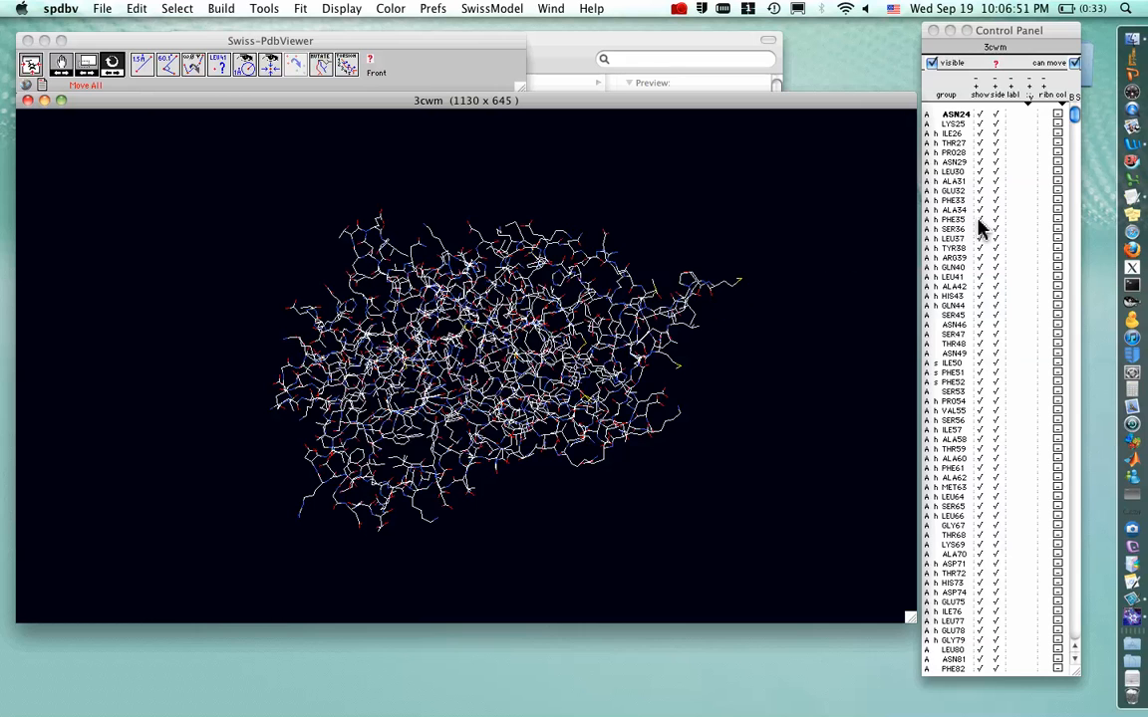
Hide all residues of 3cwm from the display
left_click(1011, 34)
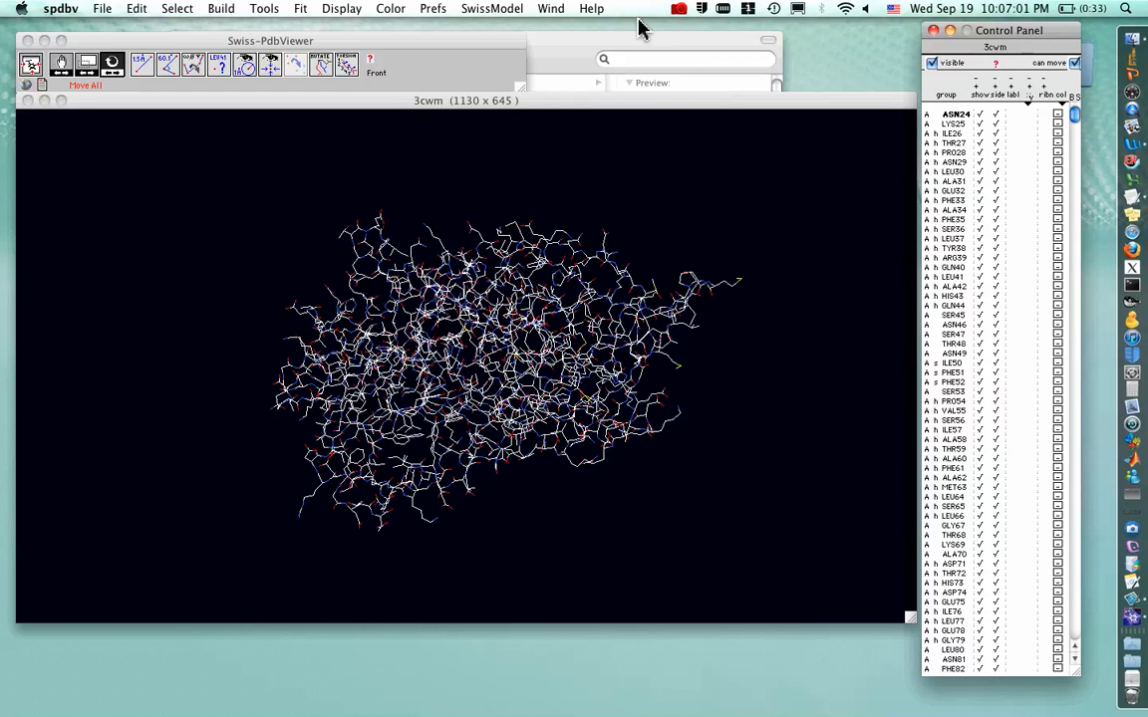
left_click(546, 12)
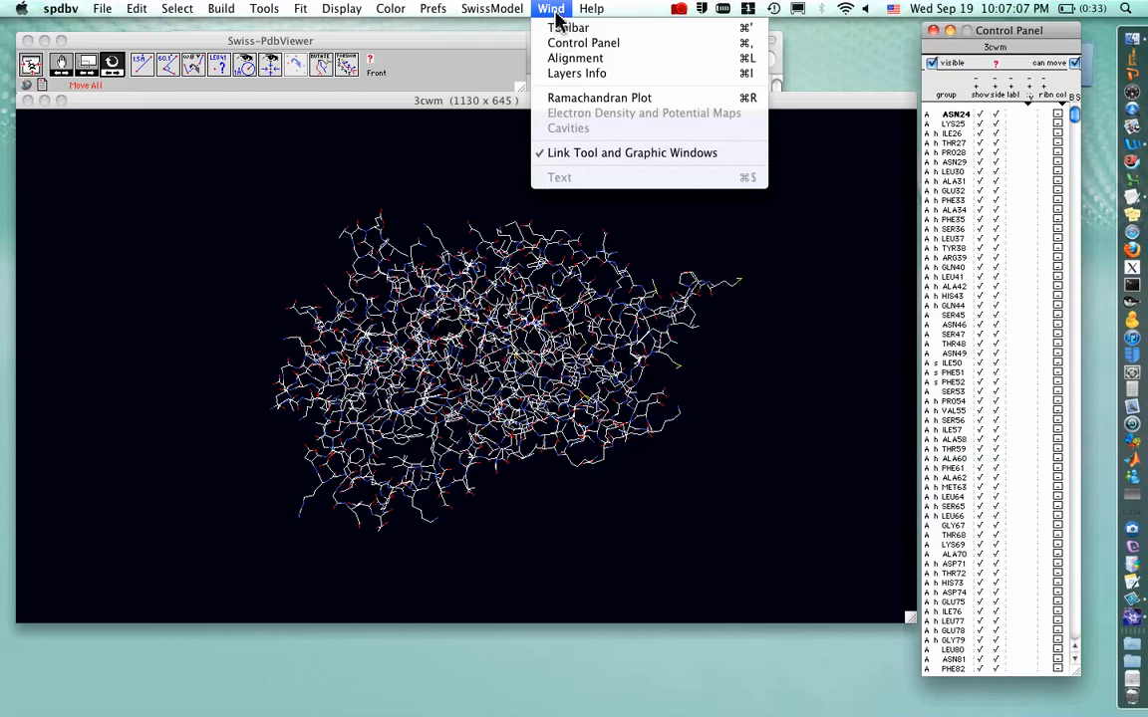
left_click(554, 9)
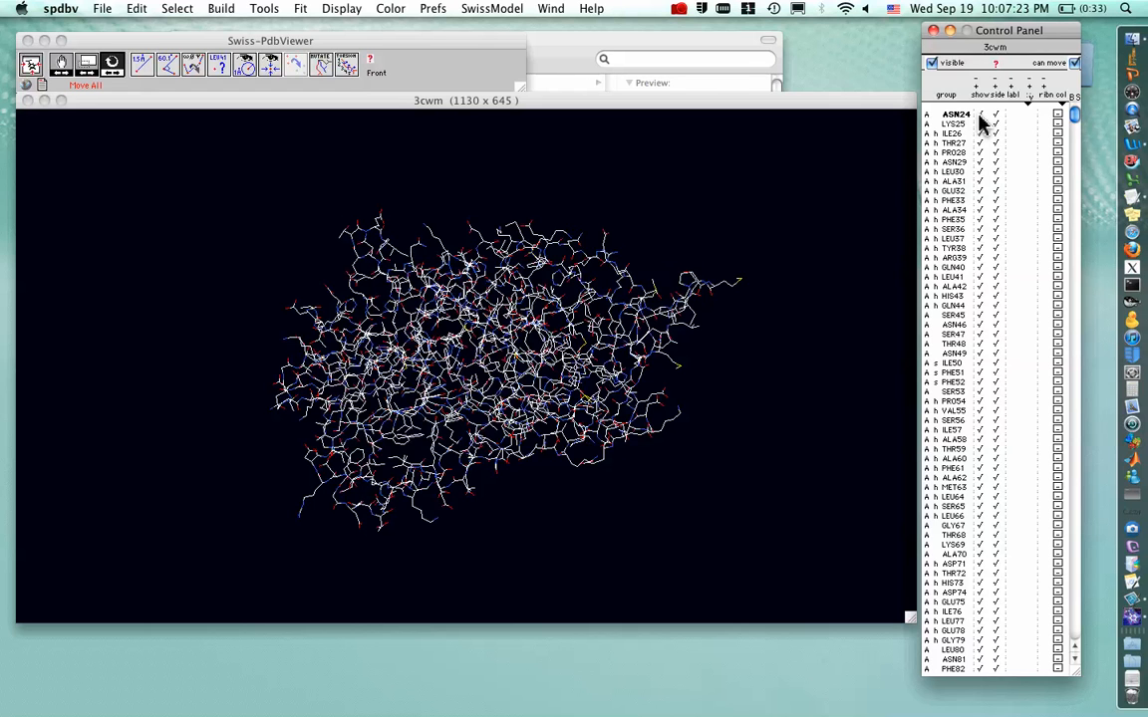
left_click(980, 118)
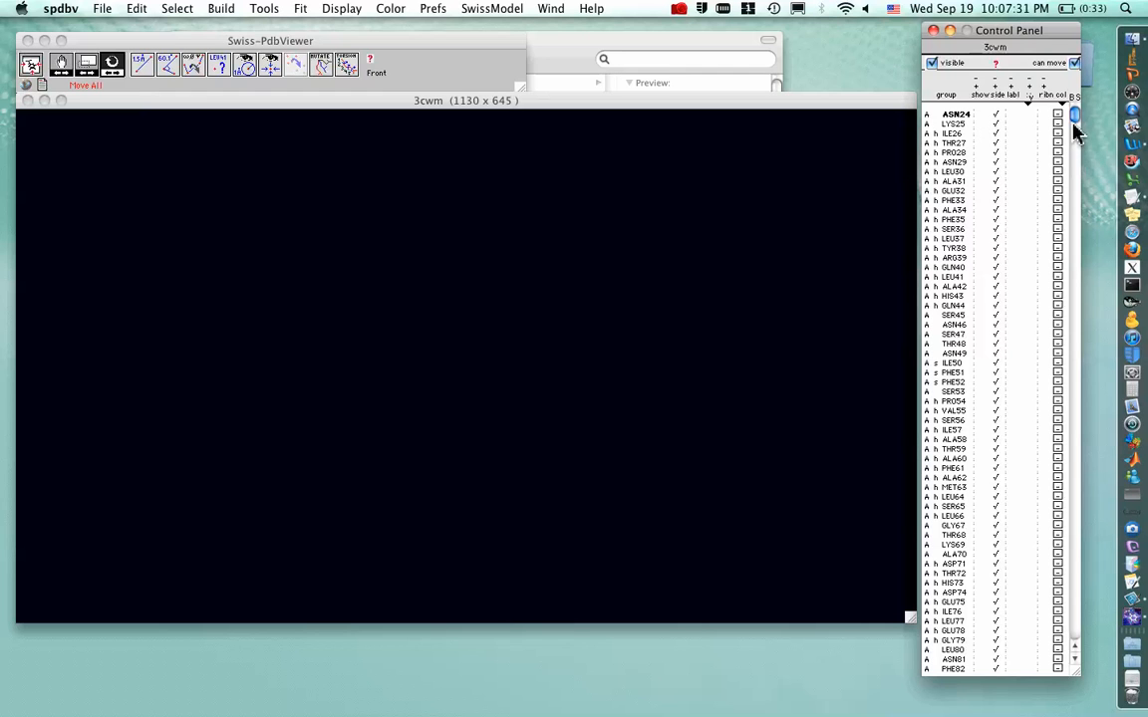
Scroll down the residue list and show only residue ARG196
left_click_drag(1073, 118, 1072, 150)
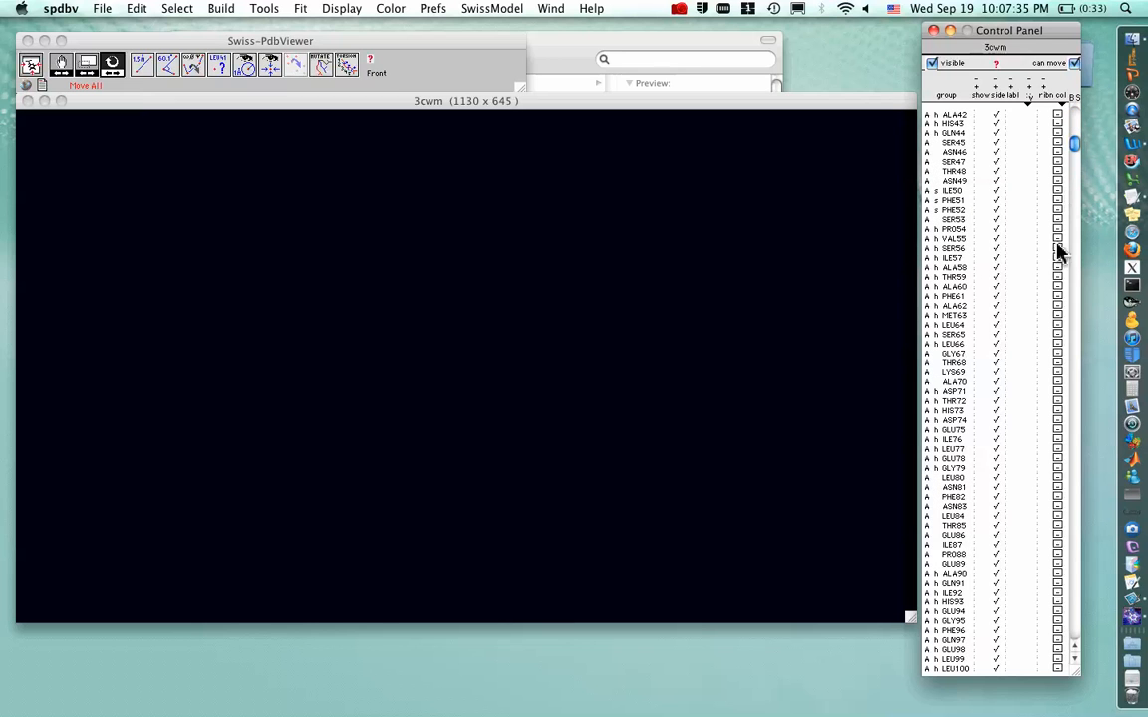
left_click(1074, 664)
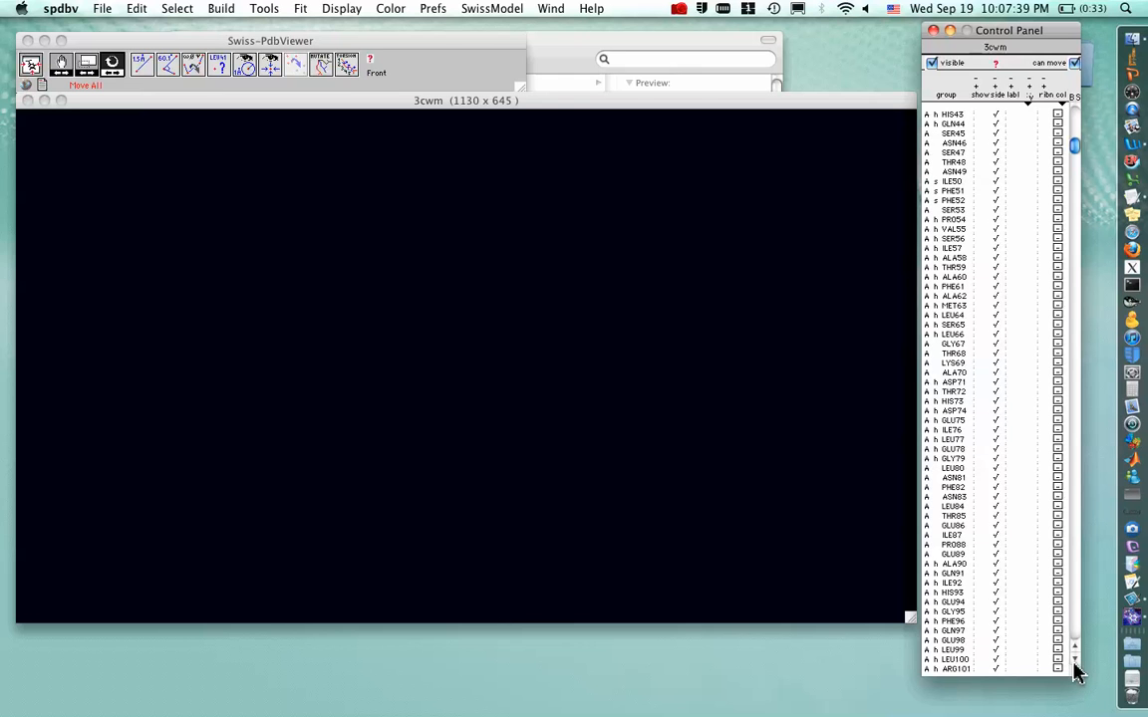
left_click(1073, 663)
left_click(1074, 664)
left_click(1074, 663)
left_click(1074, 663)
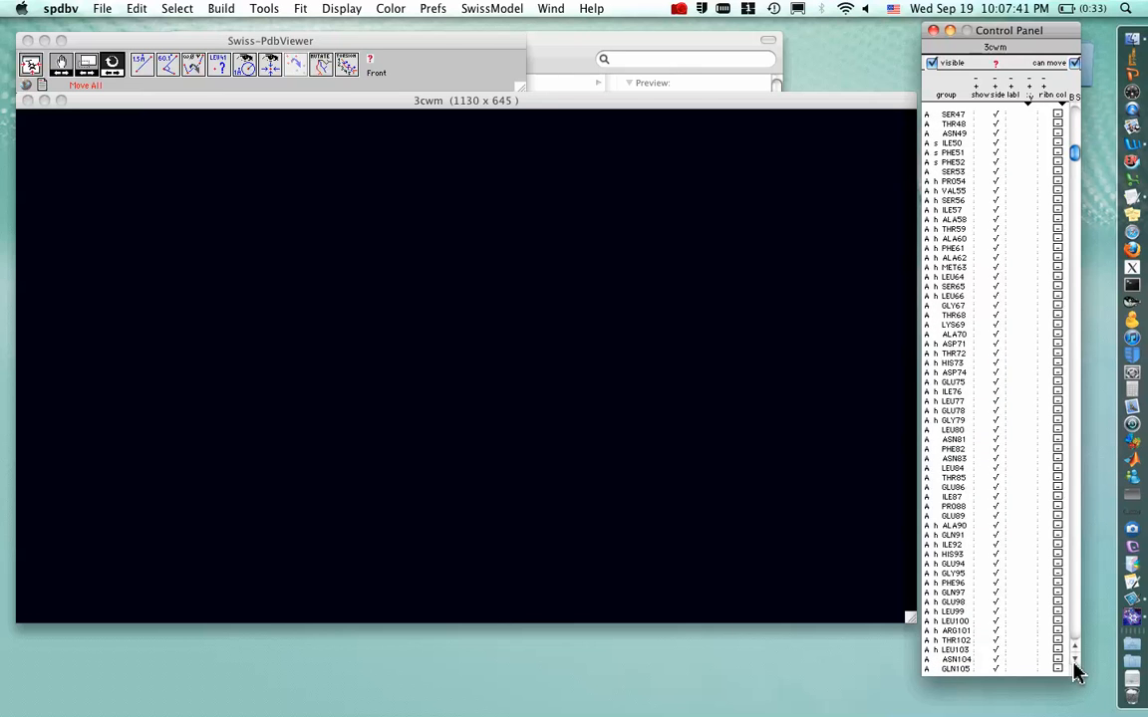
left_click(1074, 663)
left_click(1073, 663)
left_click(1074, 664)
left_click(1074, 663)
left_click(1073, 664)
left_click(1074, 664)
left_click(1074, 663)
left_click(1074, 663)
left_click(1074, 663)
left_click(1074, 664)
left_click(1074, 664)
left_click(1074, 664)
left_click(1074, 663)
left_click(1074, 663)
left_click(1074, 664)
left_click(1074, 663)
left_click(1073, 664)
left_click(1074, 664)
left_click(1074, 663)
left_click(1074, 663)
left_click(1073, 663)
left_click(1074, 663)
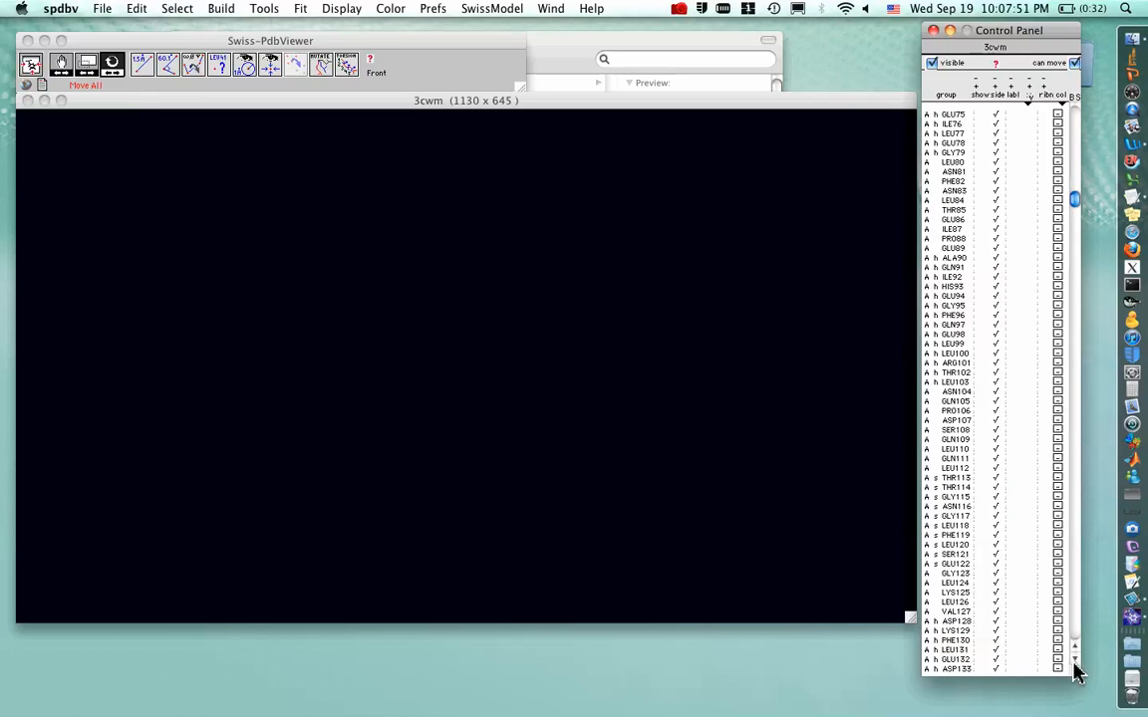
left_click(1074, 663)
left_click(1074, 664)
left_click(1074, 663)
left_click(1074, 663)
left_click(1074, 664)
left_click(1074, 663)
left_click(1074, 663)
left_click(1074, 664)
left_click(1074, 663)
left_click(1073, 663)
left_click(1074, 664)
left_click(1073, 664)
left_click(1073, 666)
left_click(1074, 665)
left_click(1074, 665)
left_click(1074, 666)
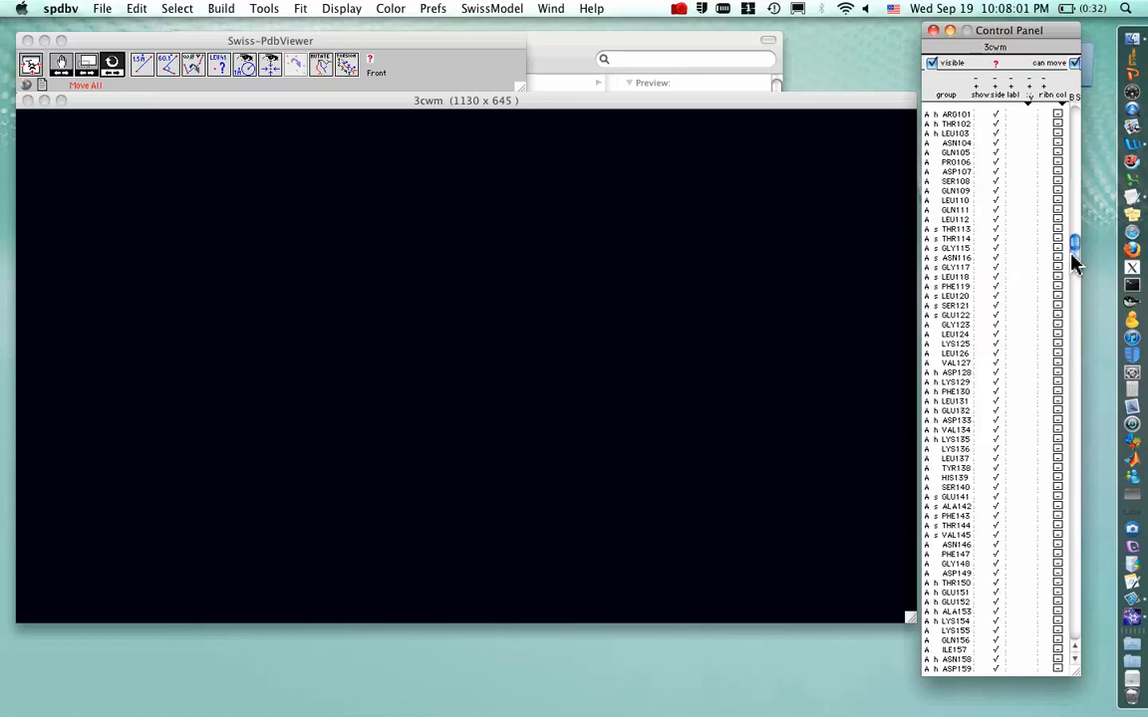
scroll(1074, 261, "down", 3)
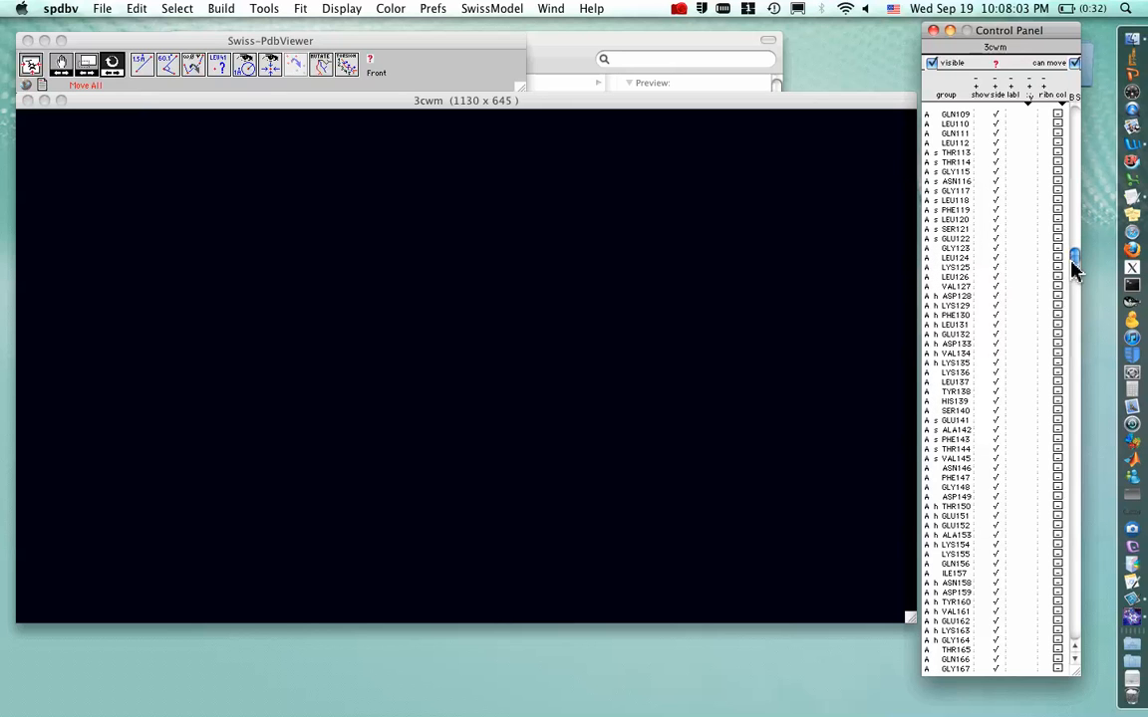
scroll(1071, 267, "down", 3)
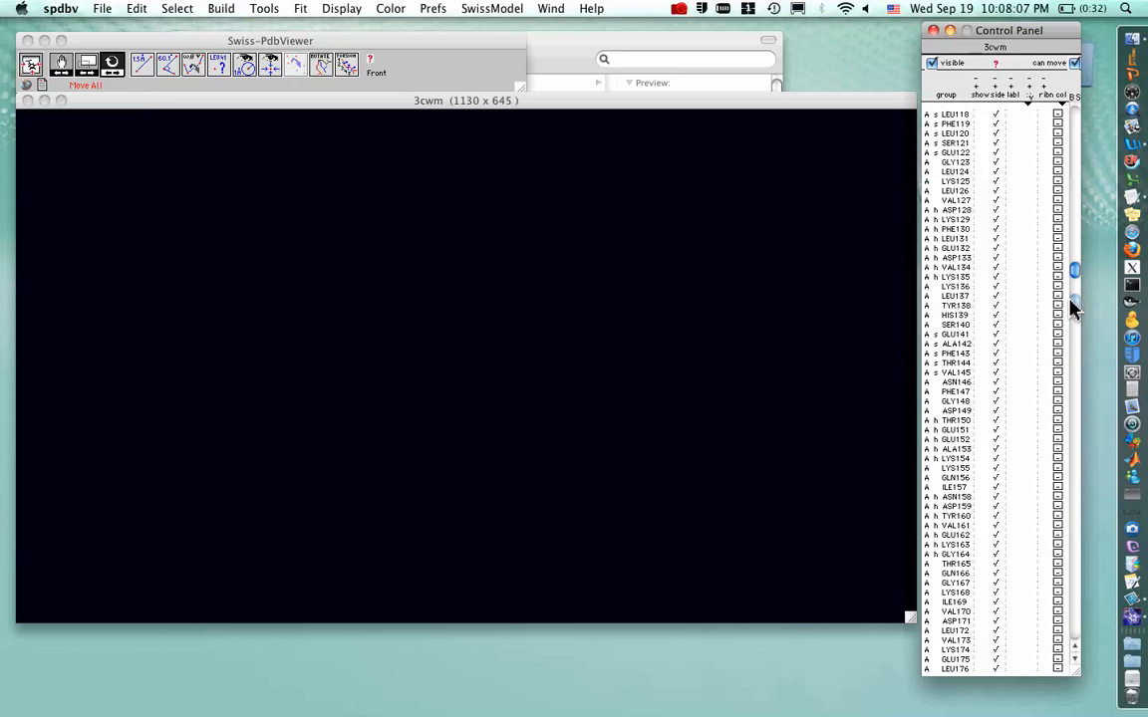
scroll(1074, 312, "down", 9)
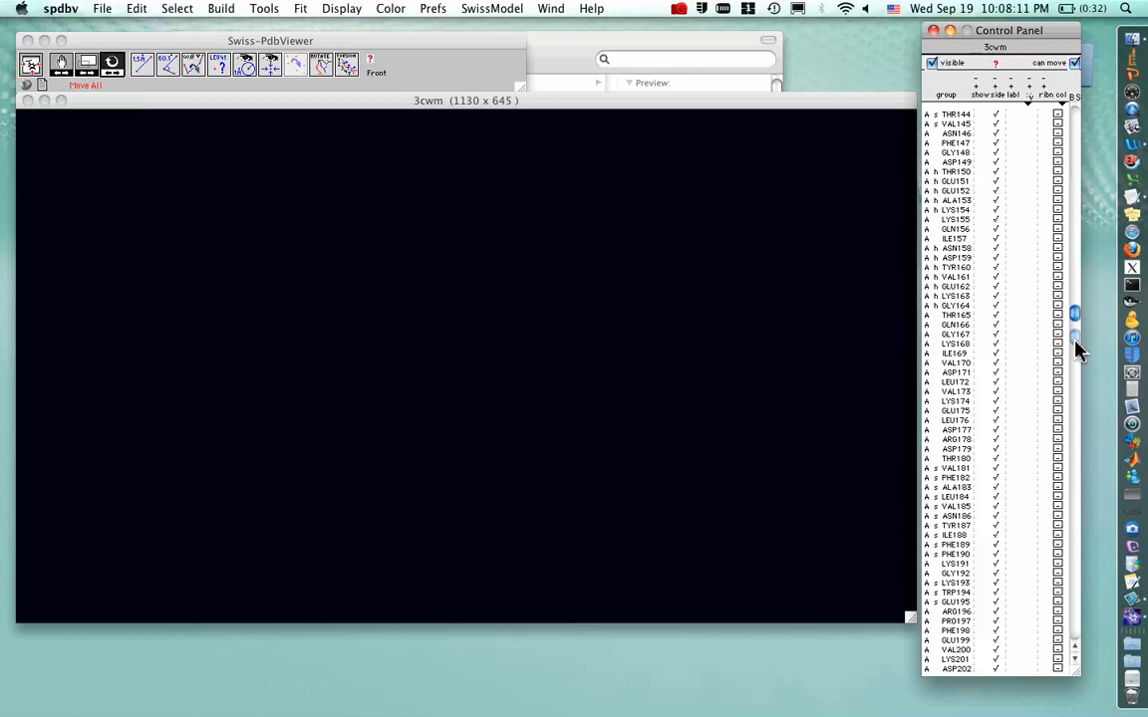
scroll(1076, 348, "down", 5)
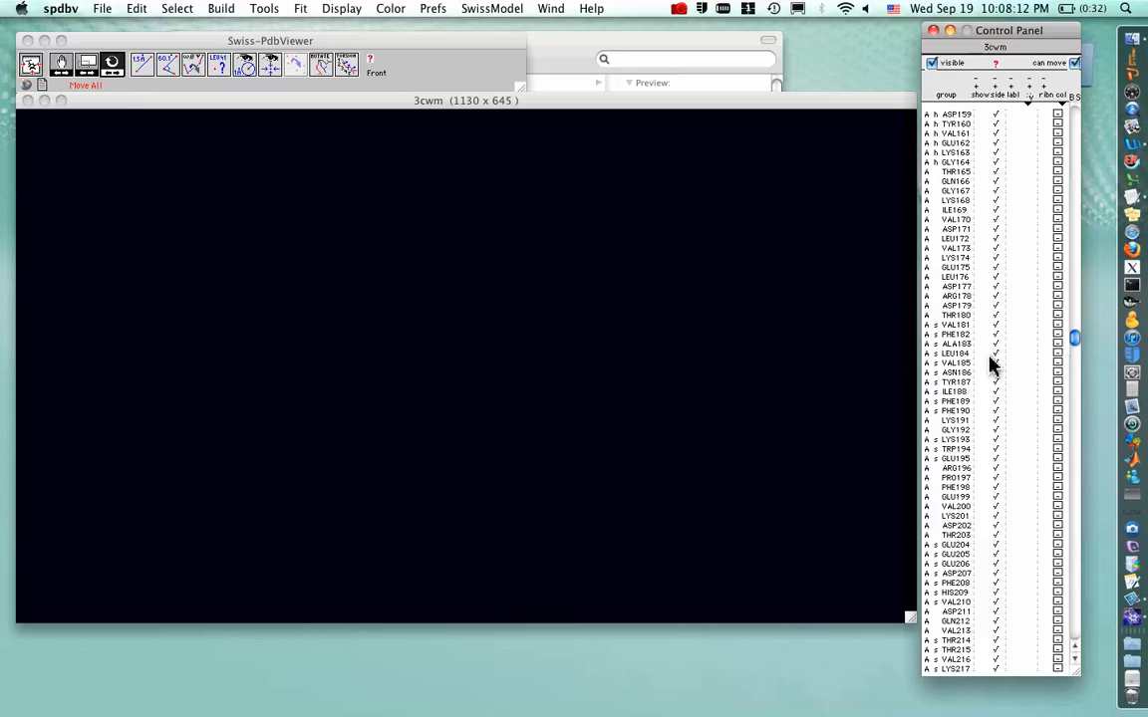
left_click(979, 469)
Show residue LYS243 as well
left_click(1073, 660)
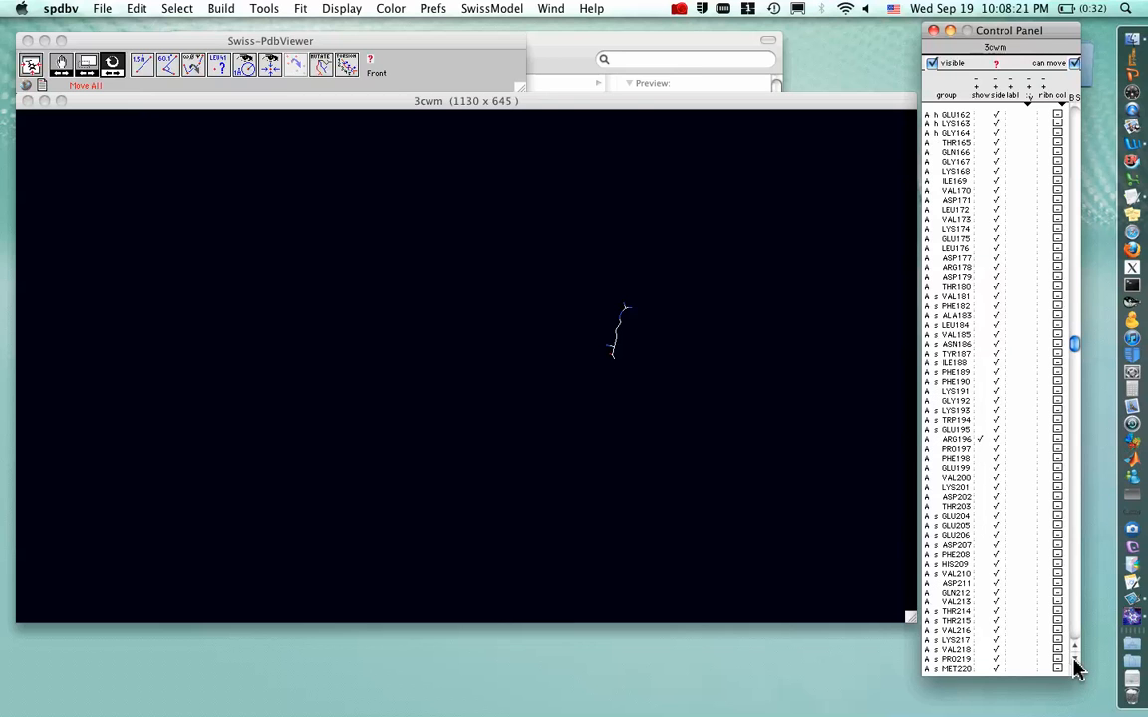
left_click(1074, 369)
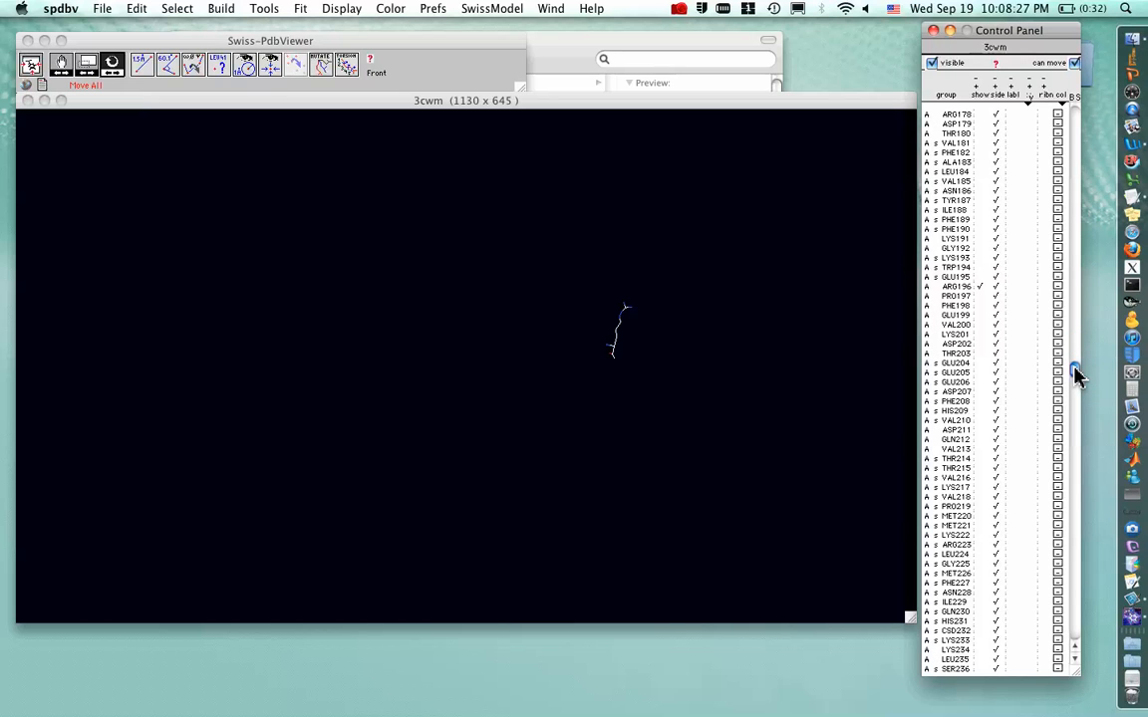
left_click(1074, 385)
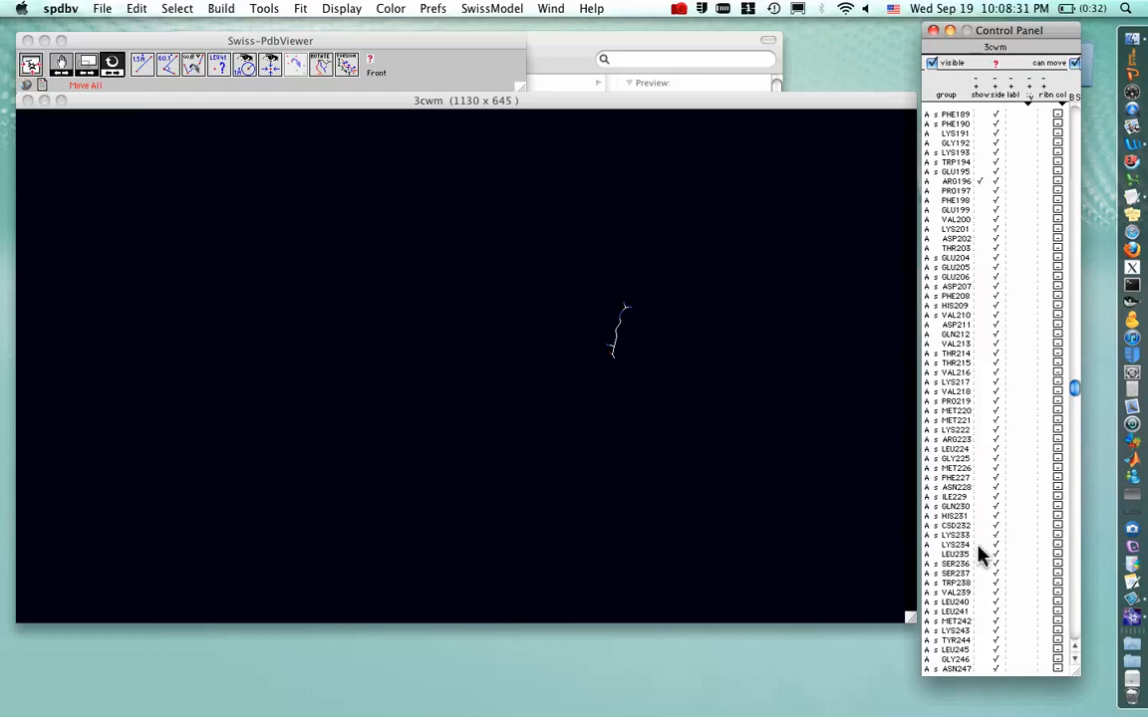
left_click(981, 630)
Show residue ARG281 as well
left_click_drag(1072, 384, 1075, 409)
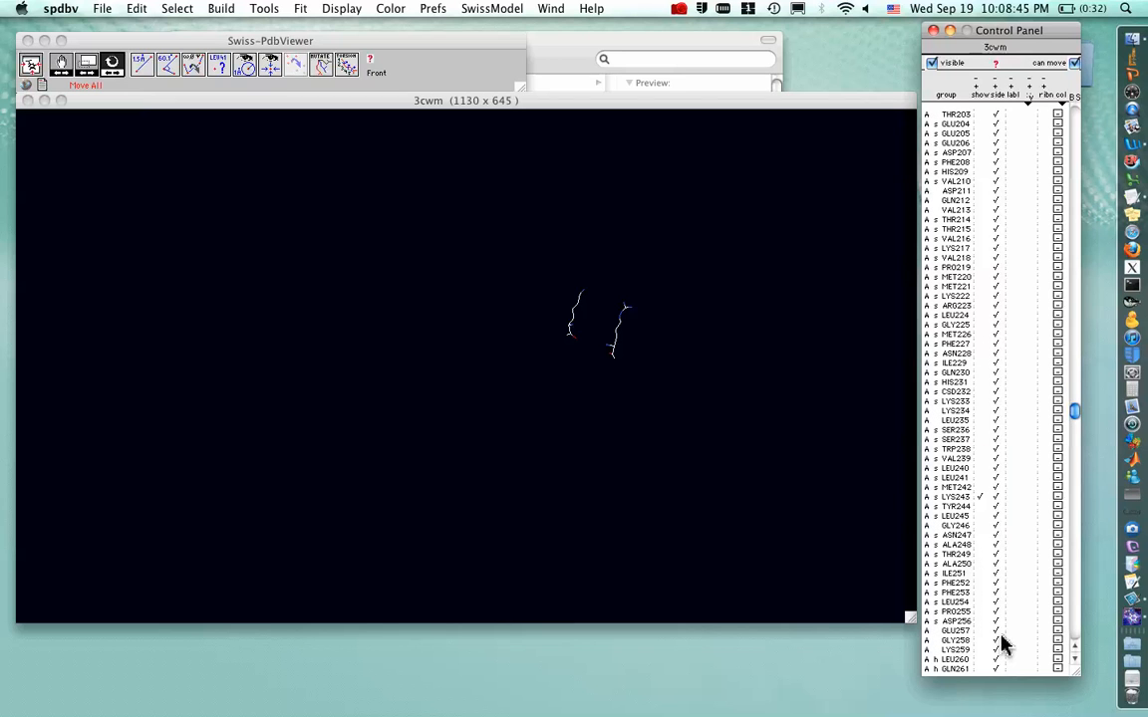
left_click(1077, 443)
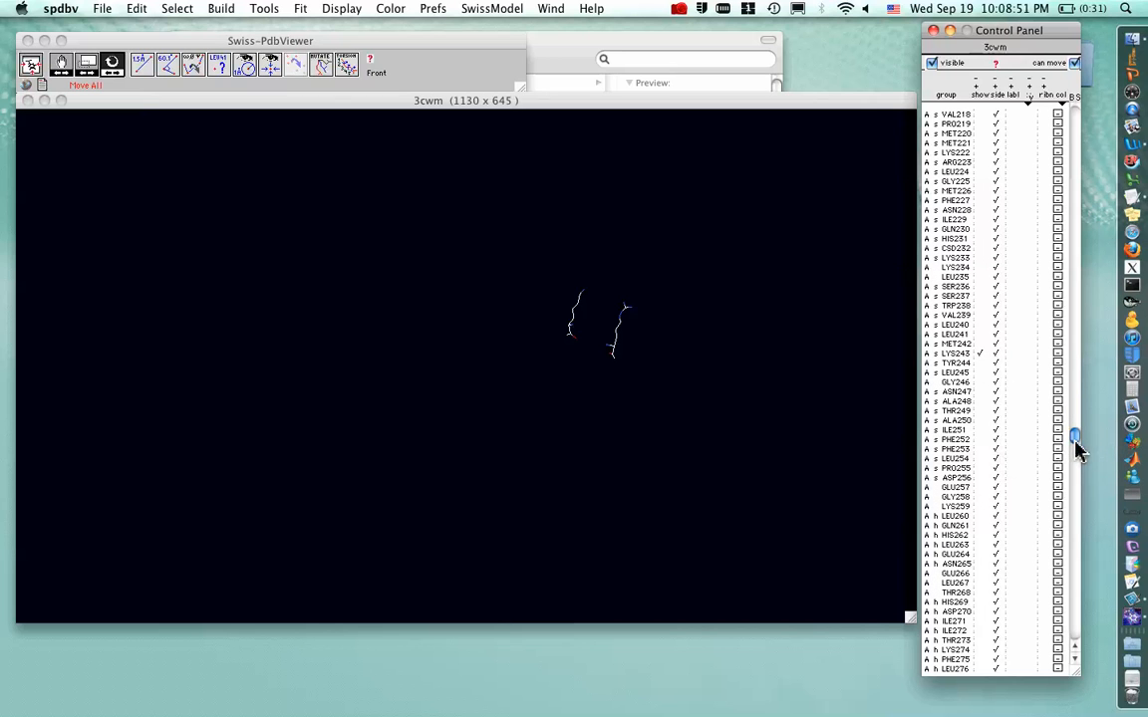
scroll(1074, 470, "down", 6)
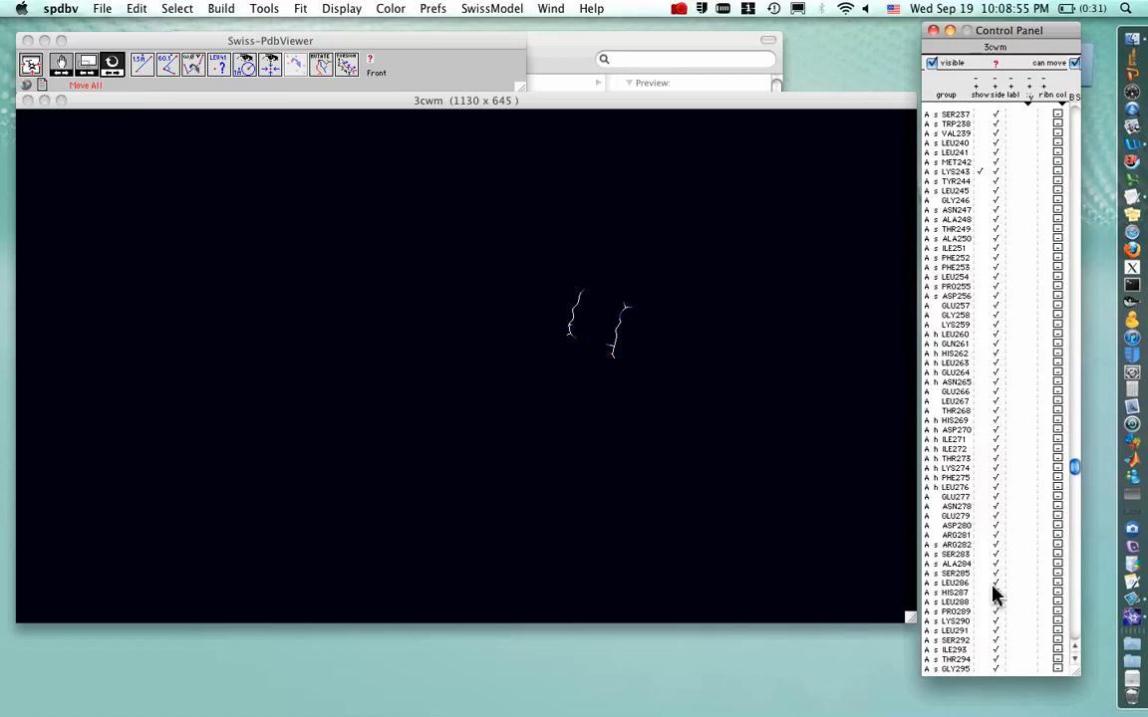
left_click(980, 536)
Scroll to the end of the residue list and show the citrate ligand CIT500
left_click_drag(1068, 557, 1072, 634)
left_click(980, 659)
left_click(978, 661)
left_click(979, 669)
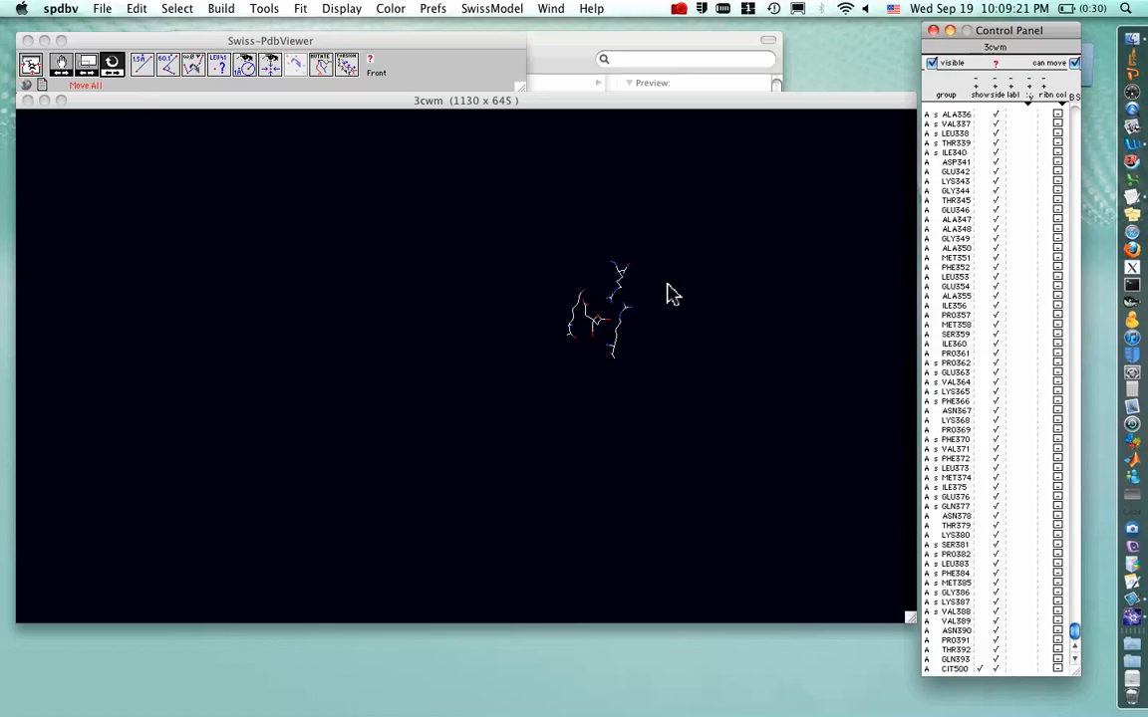
Examine the citrate ligand and its binding residues closely from several angles
key("equal")
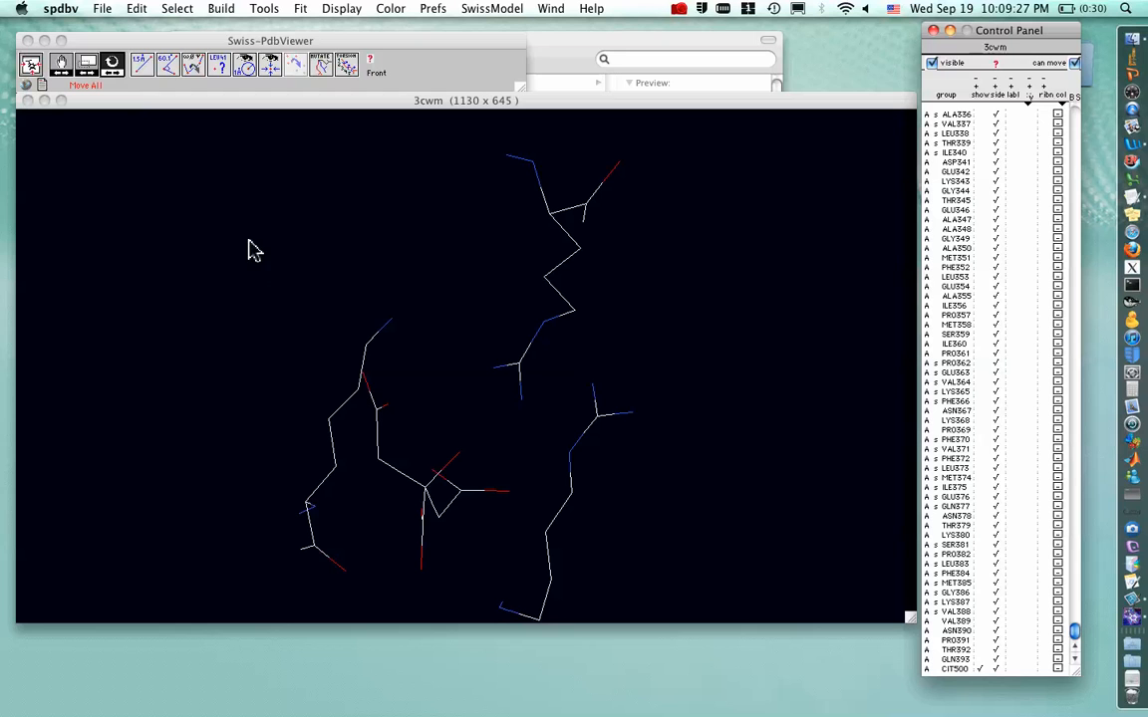
left_click(249, 112)
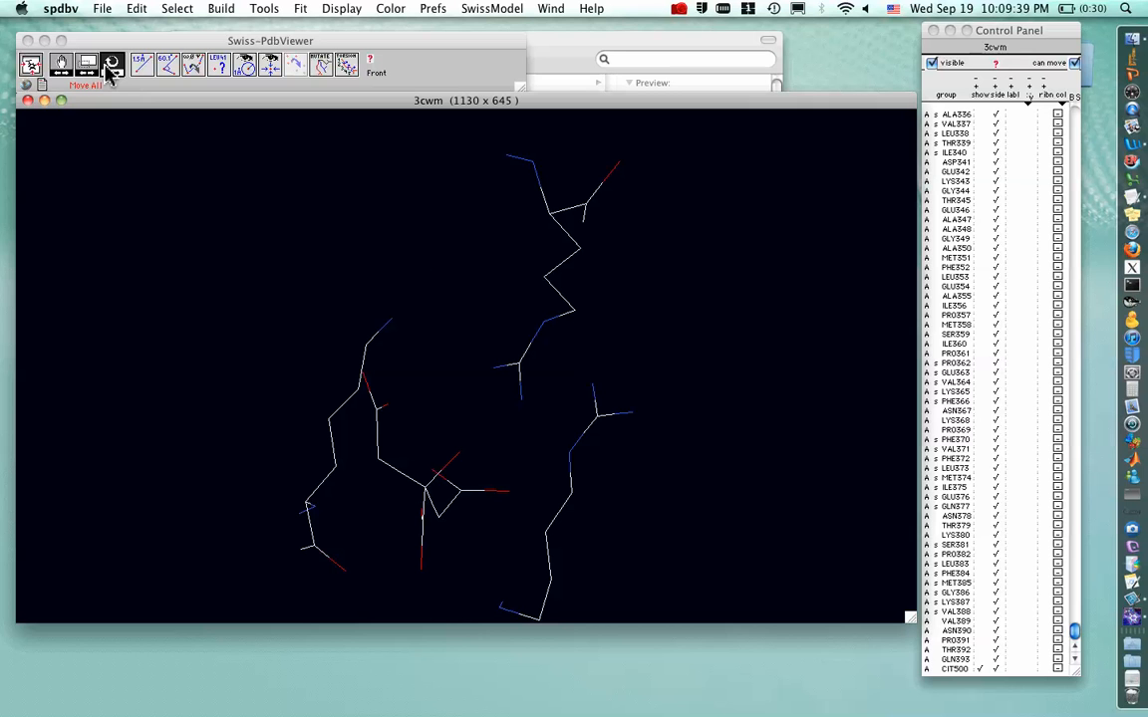
left_click_drag(393, 370, 369, 298)
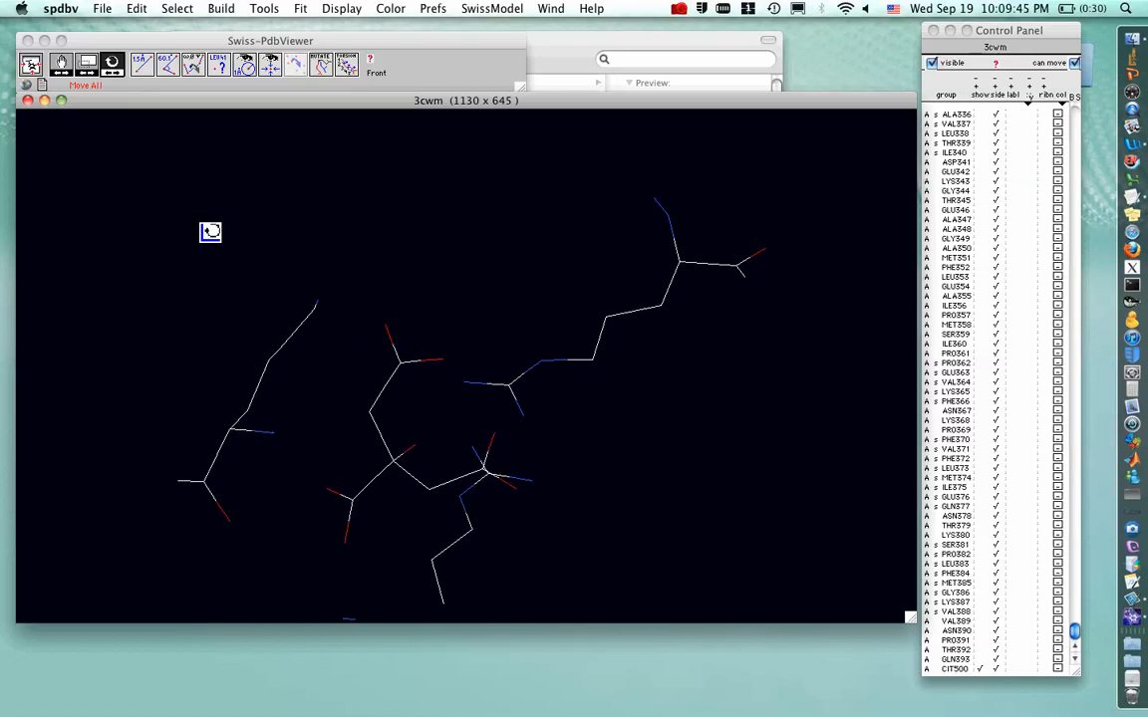
left_click(87, 81)
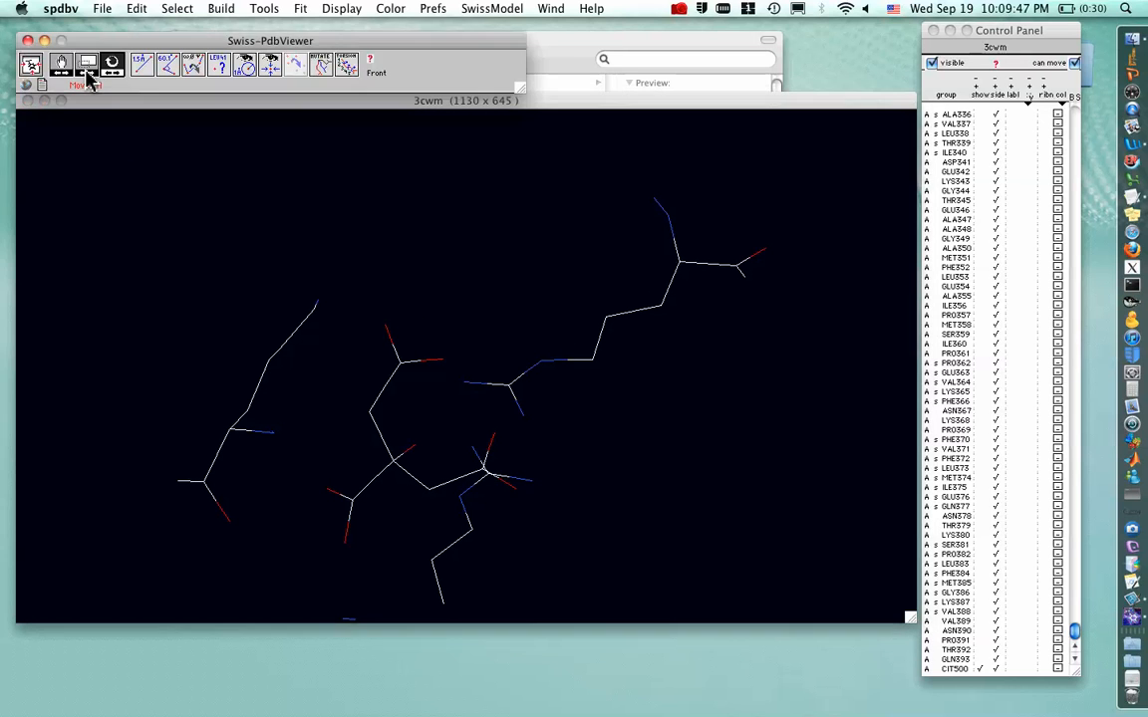
left_click(88, 68)
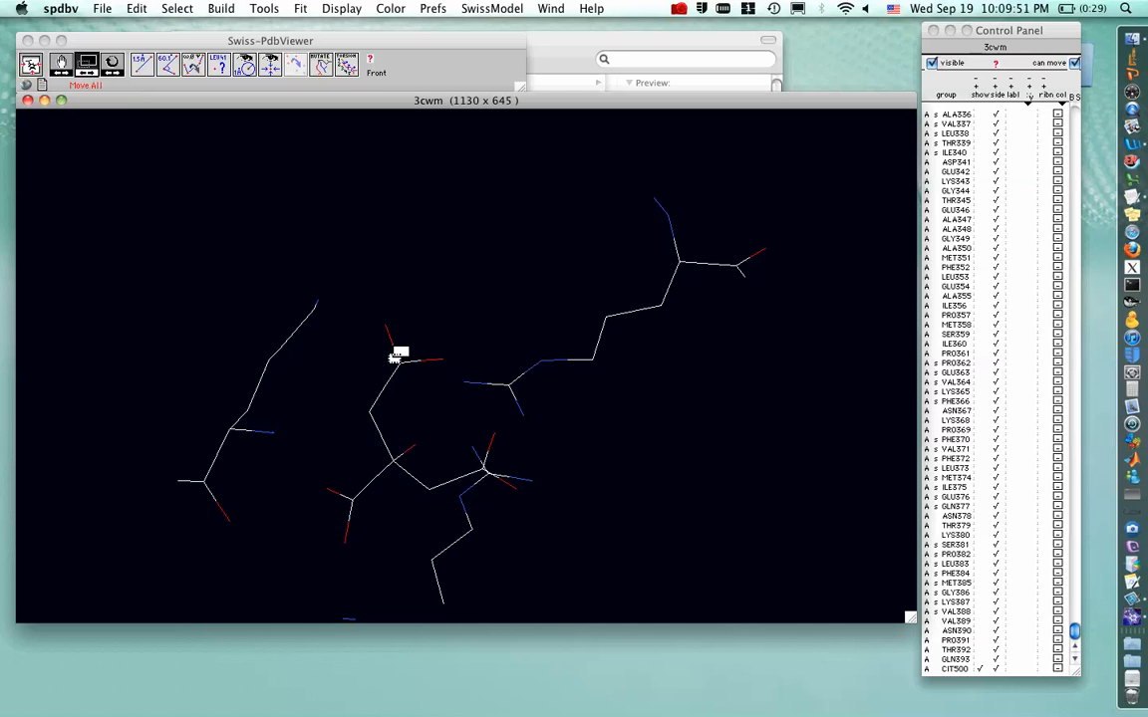
mouse_move(396, 356)
left_mouse_down()
mouse_move(493, 347)
mouse_move(323, 361)
mouse_move(404, 358)
left_mouse_up()
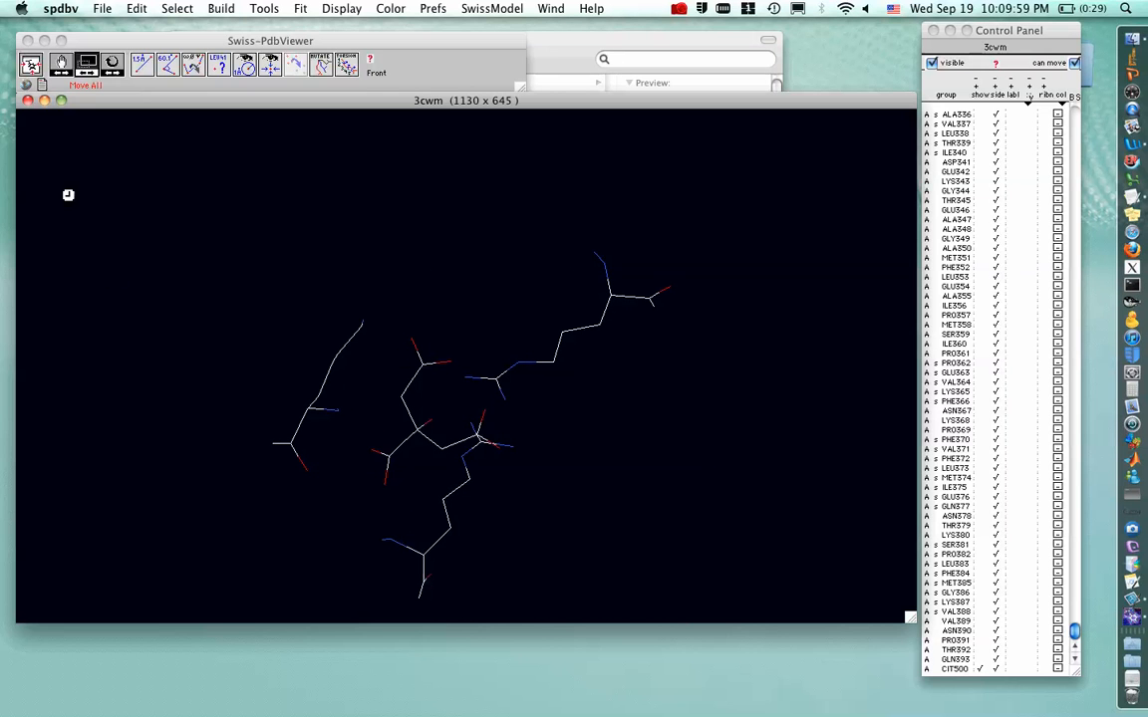
left_click(60, 66)
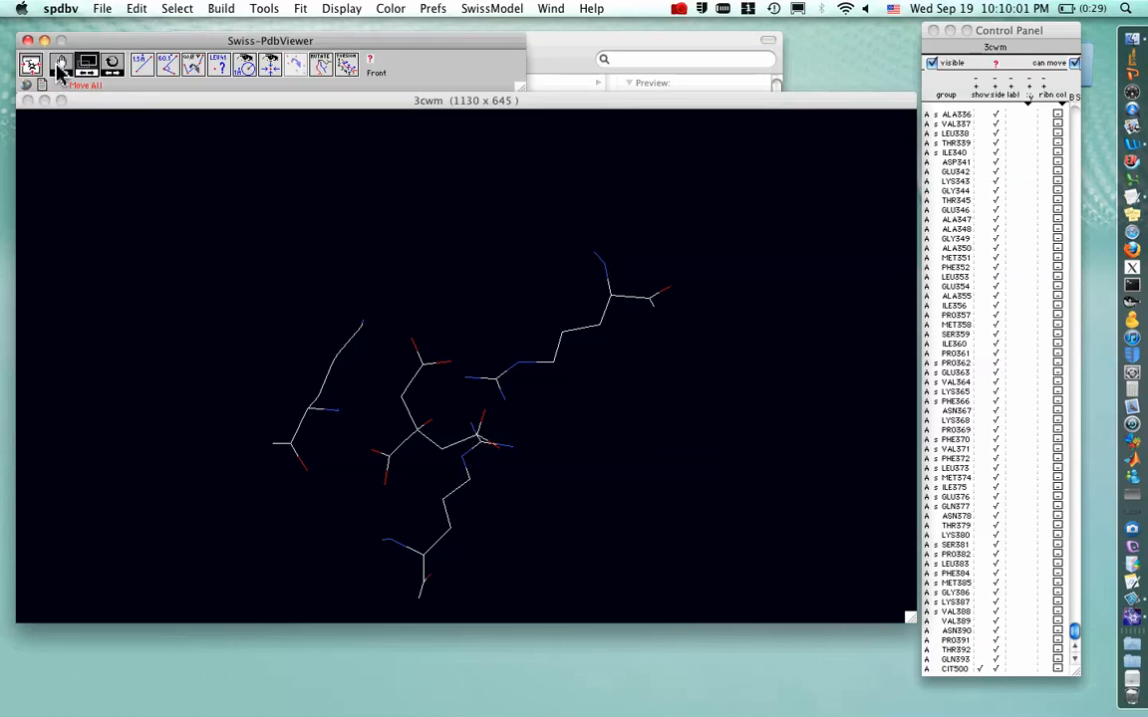
left_click_drag(445, 427, 432, 355)
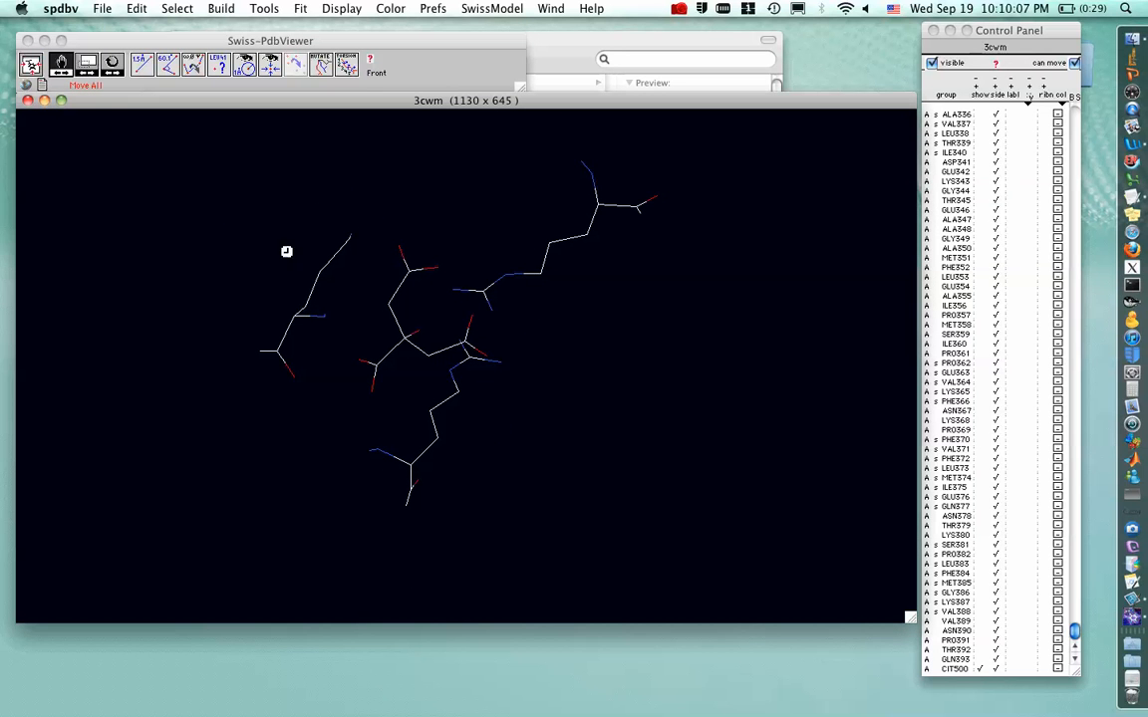
left_click(112, 66)
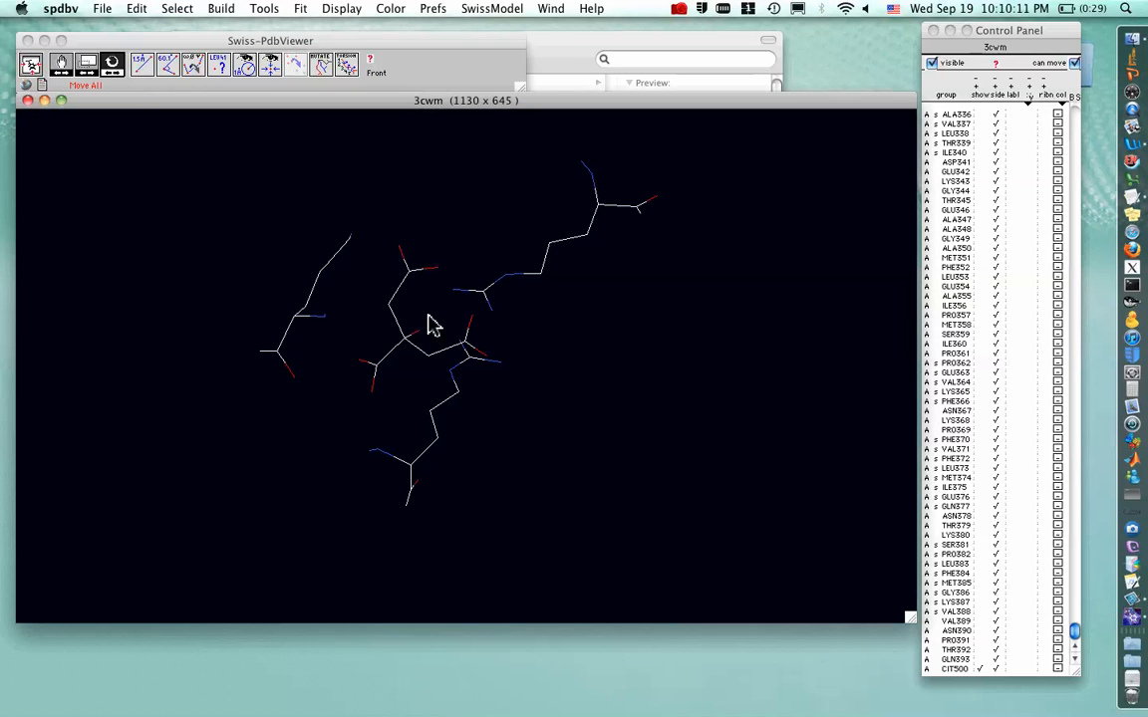
left_click_drag(391, 326, 473, 372)
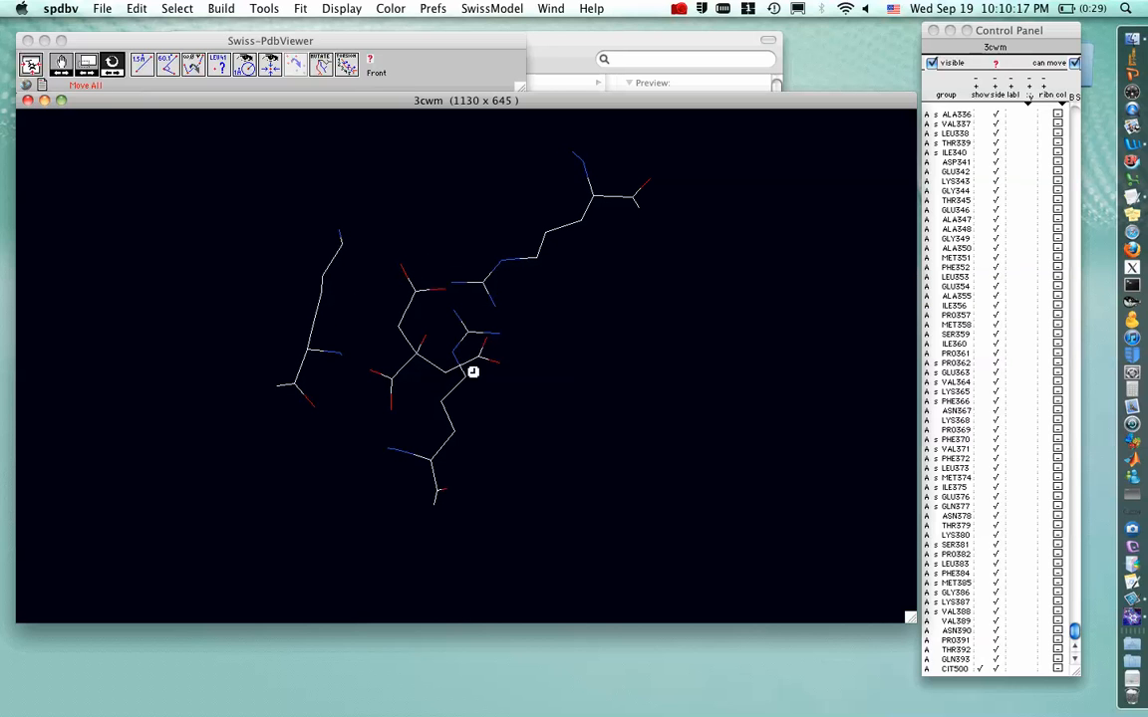
Show all residues of the protein again and fit the whole structure in the view
left_click(984, 124)
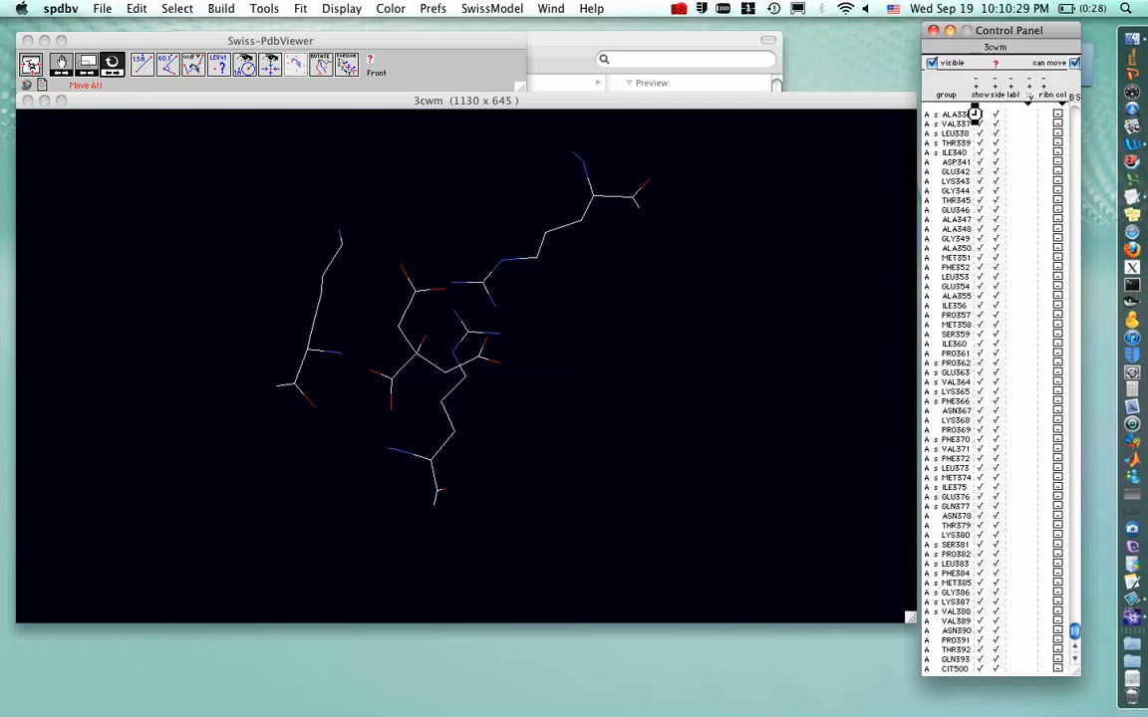
left_click(981, 118)
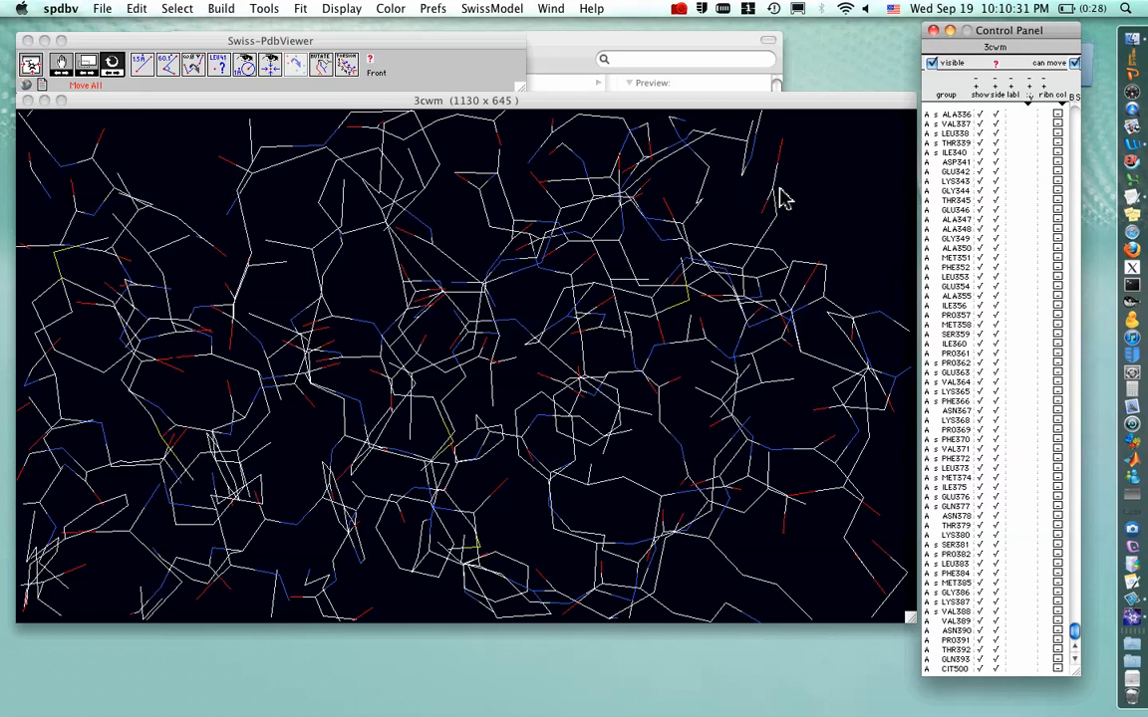
left_click(615, 264)
mouse_move(615, 264)
left_mouse_down()
mouse_move(601, 265)
mouse_move(615, 272)
left_mouse_up()
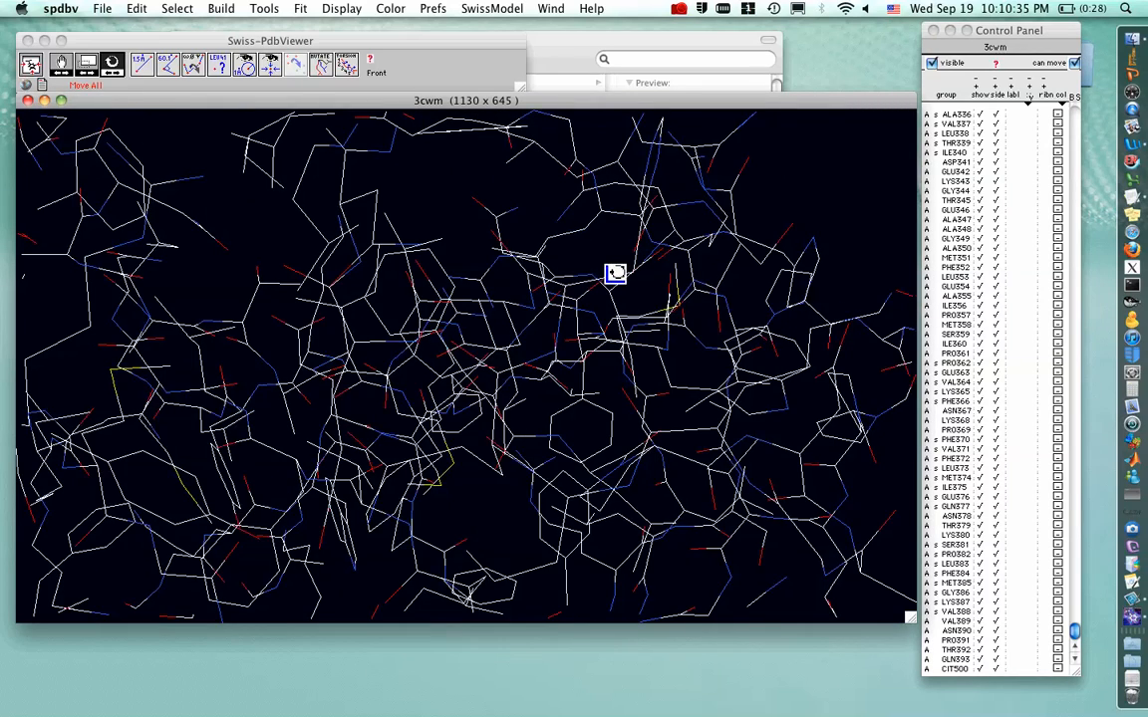
key("equal")
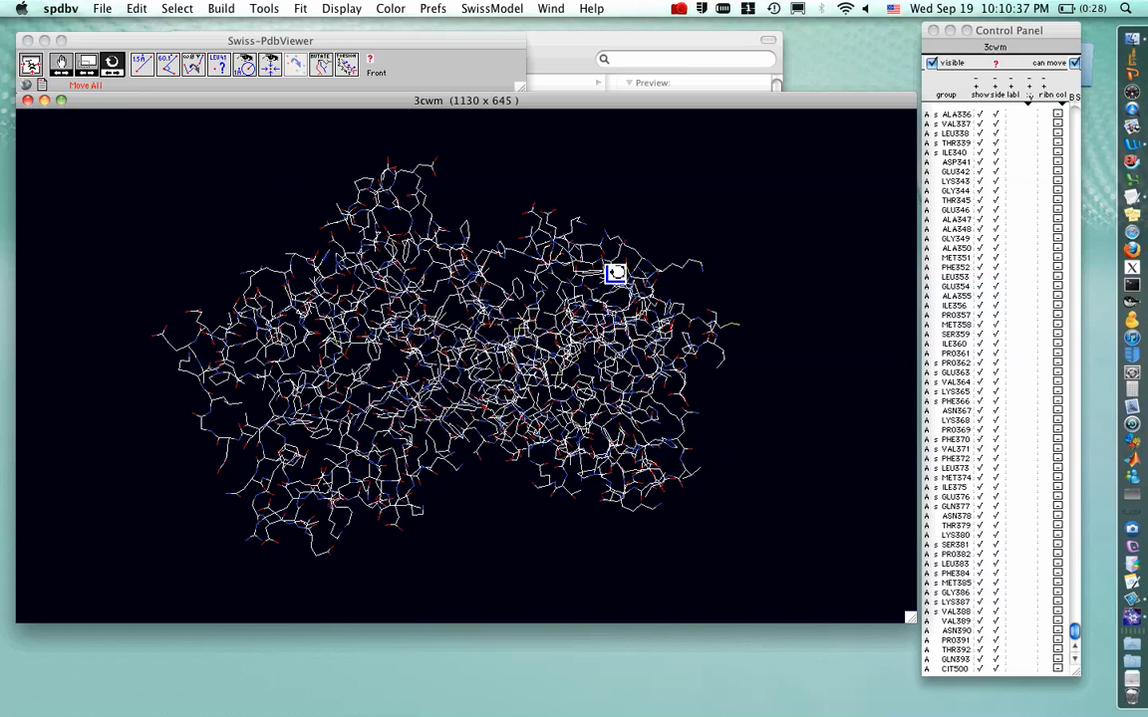
Color the whole structure by solvent accessibility
left_click(389, 10)
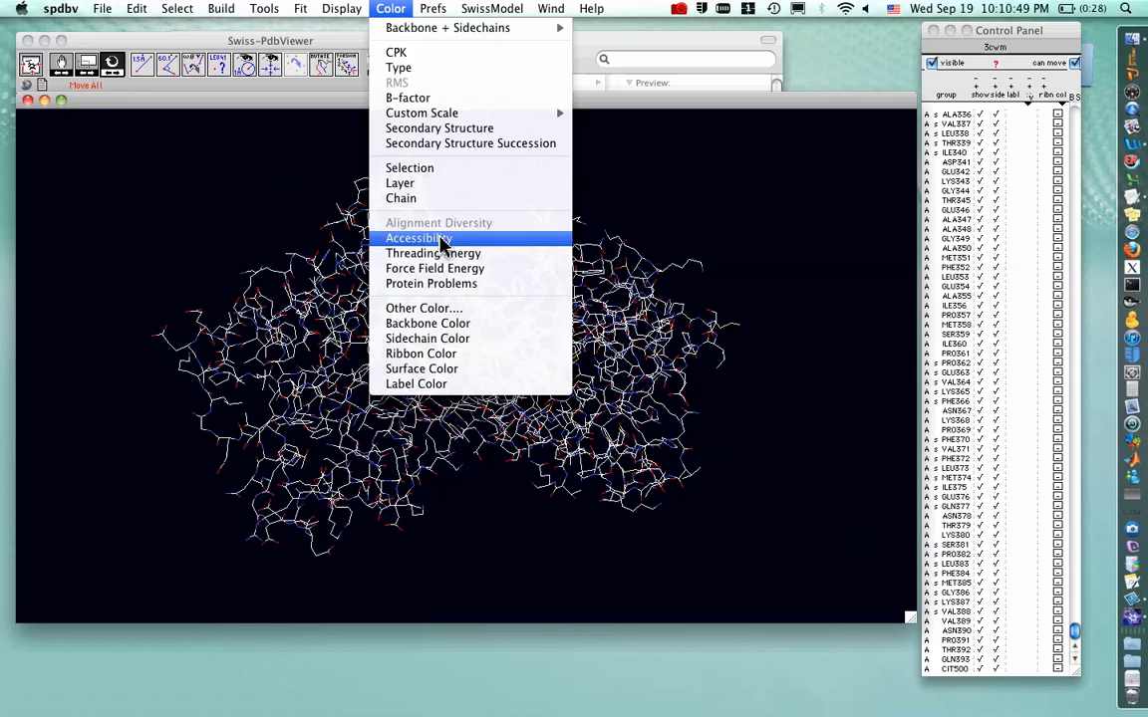
left_click(435, 238)
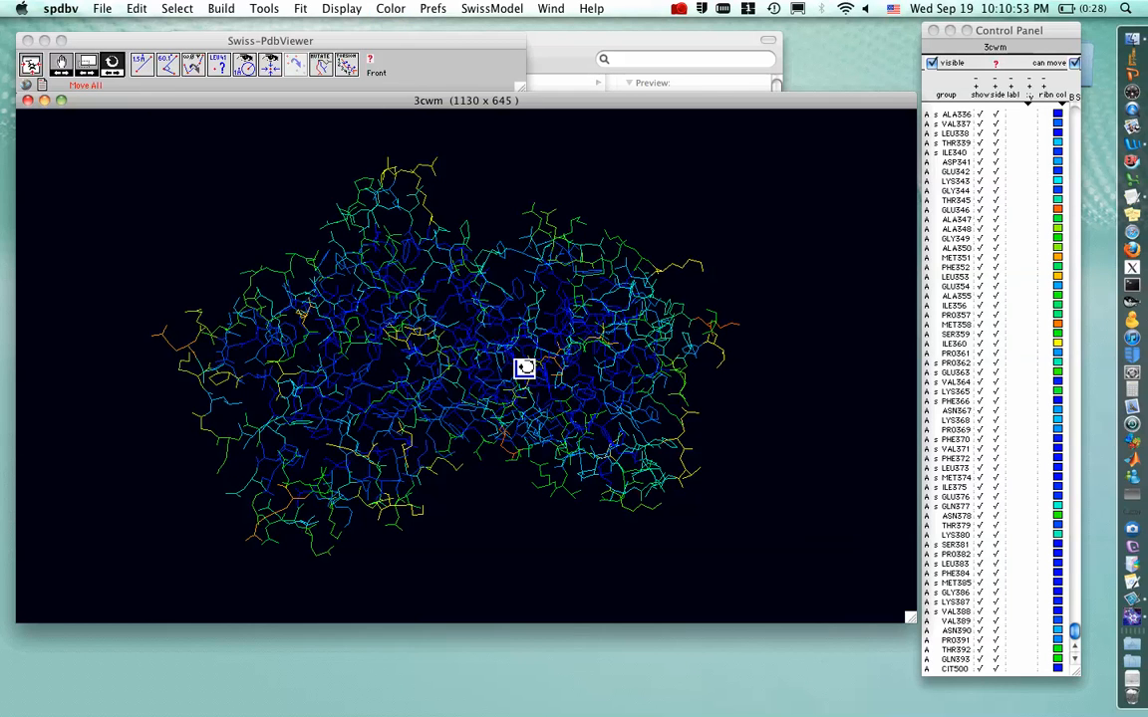
left_click_drag(505, 364, 478, 347)
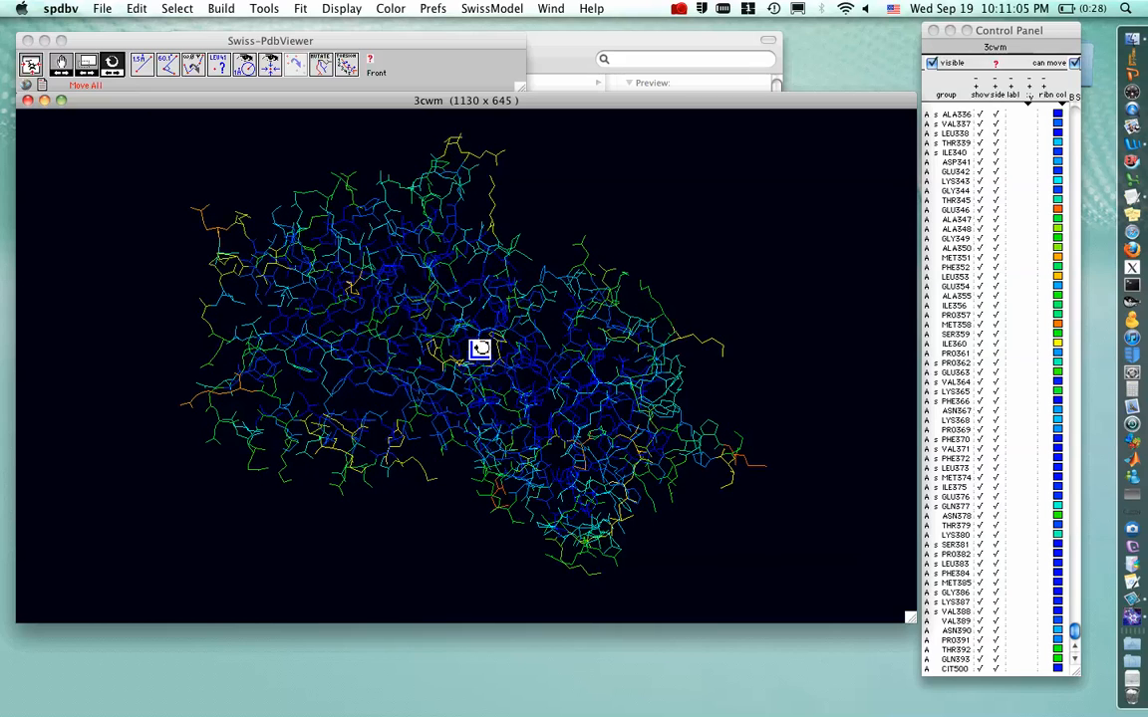